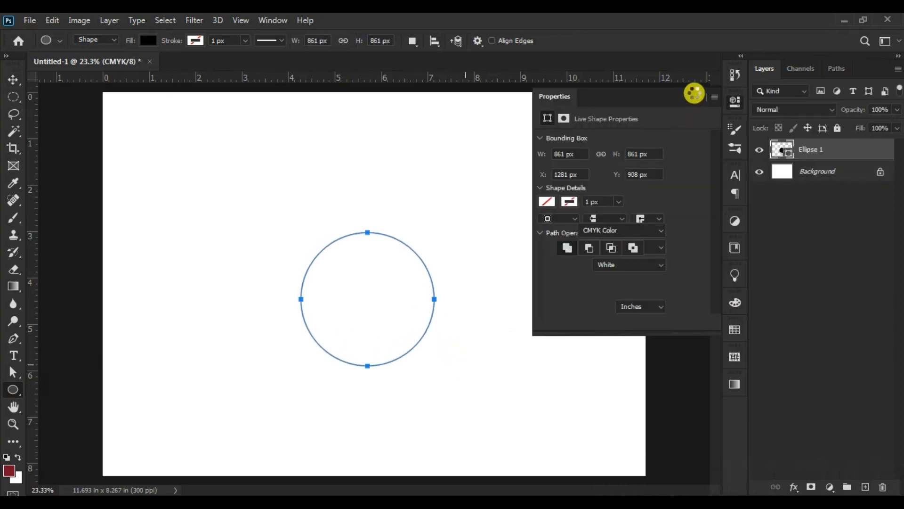
# Step: Move the black circle slightly up and to the left on the canvas
pyautogui.click(700, 99)
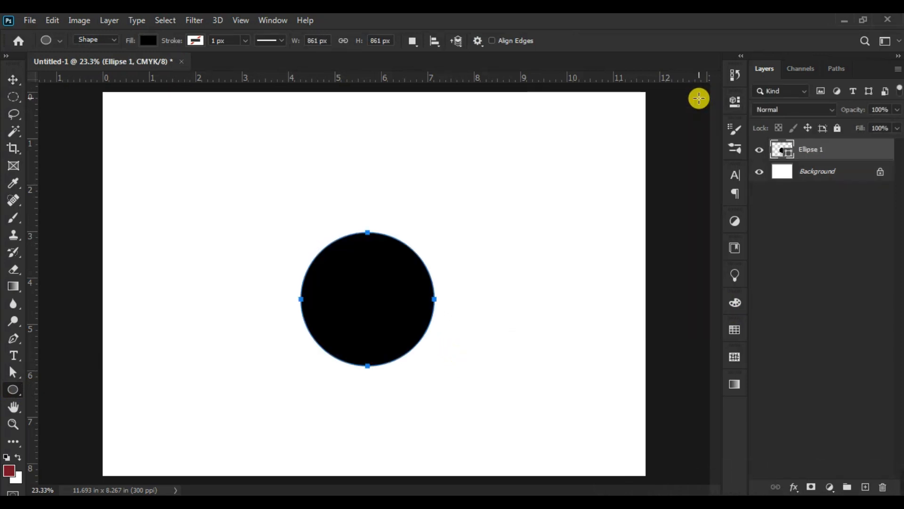
pyautogui.click(13, 79)
pyautogui.moveTo(421, 322); pyautogui.dragTo(404, 292)
# Step: Duplicate the black circle's layer and recolour the copy dark grey
pyautogui.moveTo(845, 149); pyautogui.dragTo(864, 484)
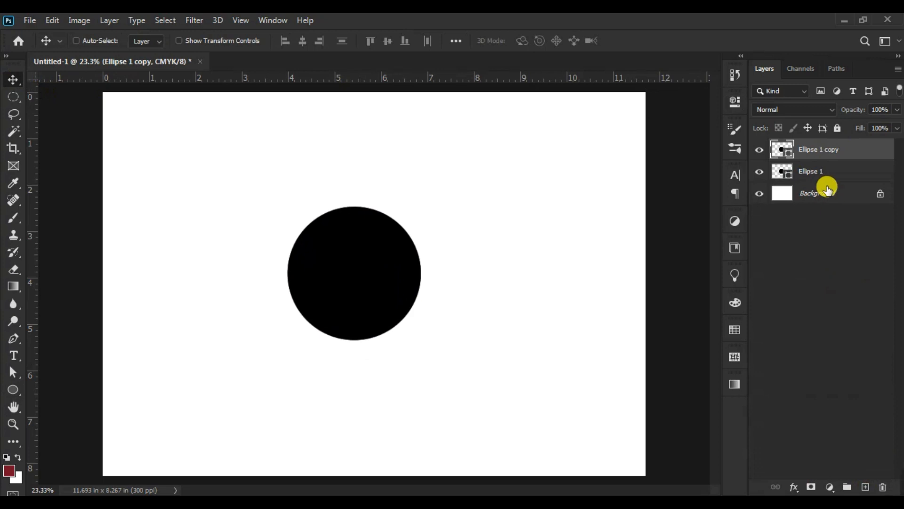
pyautogui.doubleClick(789, 152)
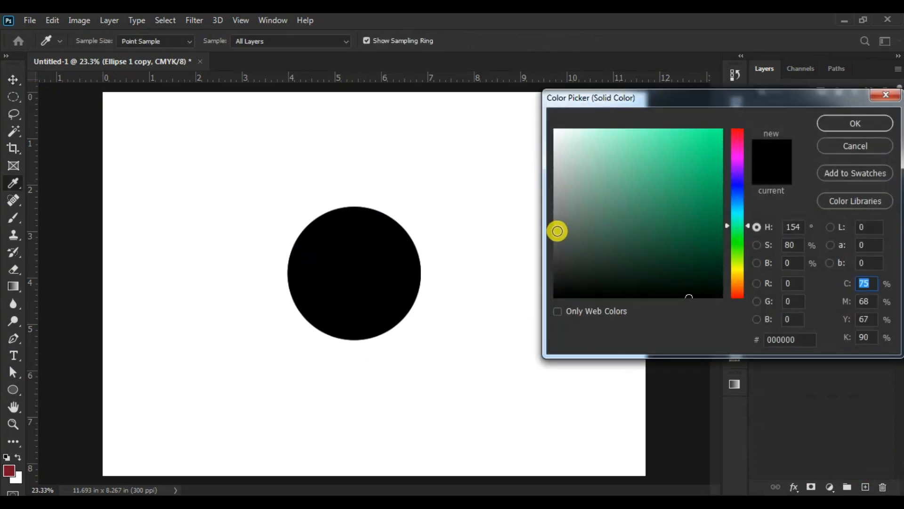
pyautogui.click(557, 230)
pyautogui.click(841, 124)
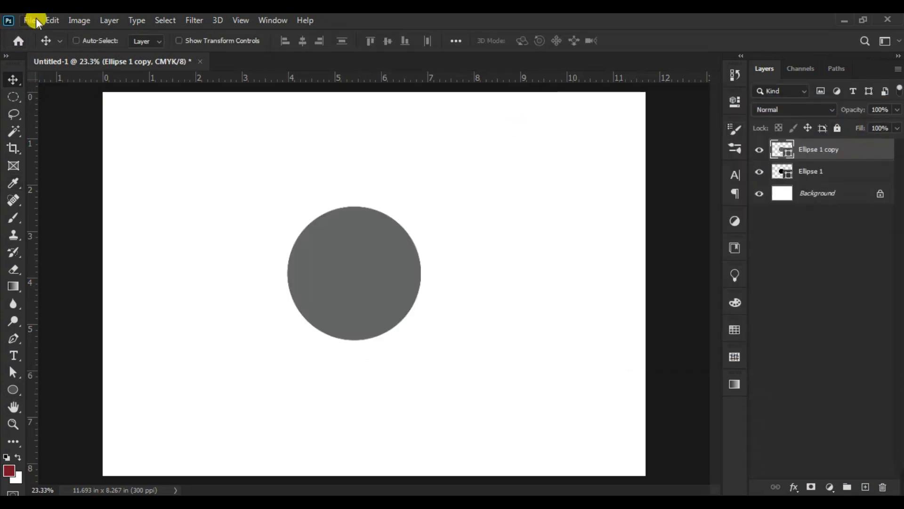
# Step: Move the grey circle horizontally right to about X 1878 px, leaving a crescent of the black circle uncovered
pyautogui.click(55, 22)
pyautogui.click(125, 308)
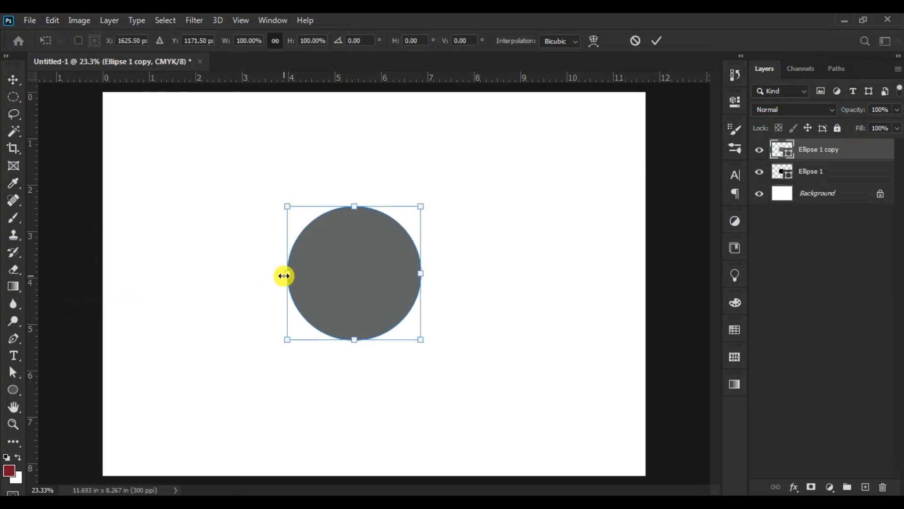
pyautogui.moveTo(327, 262); pyautogui.dragTo(366, 264)
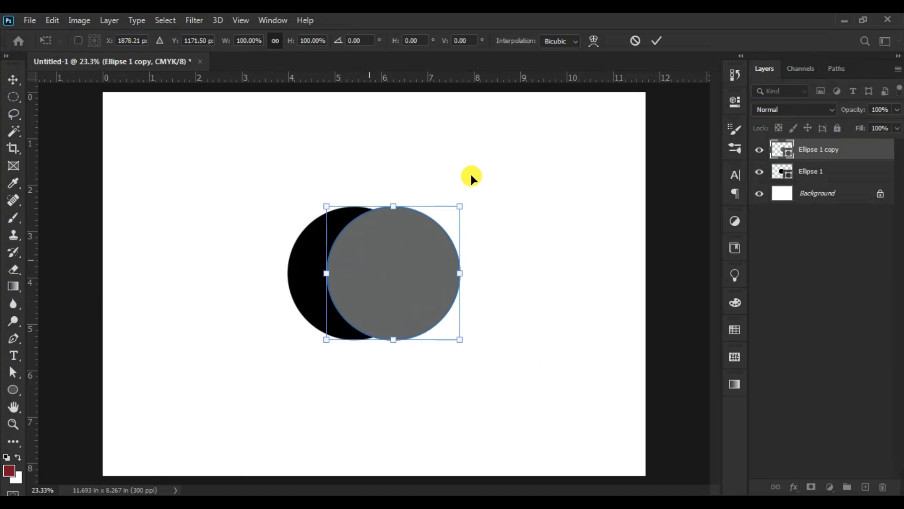
pyautogui.click(652, 41)
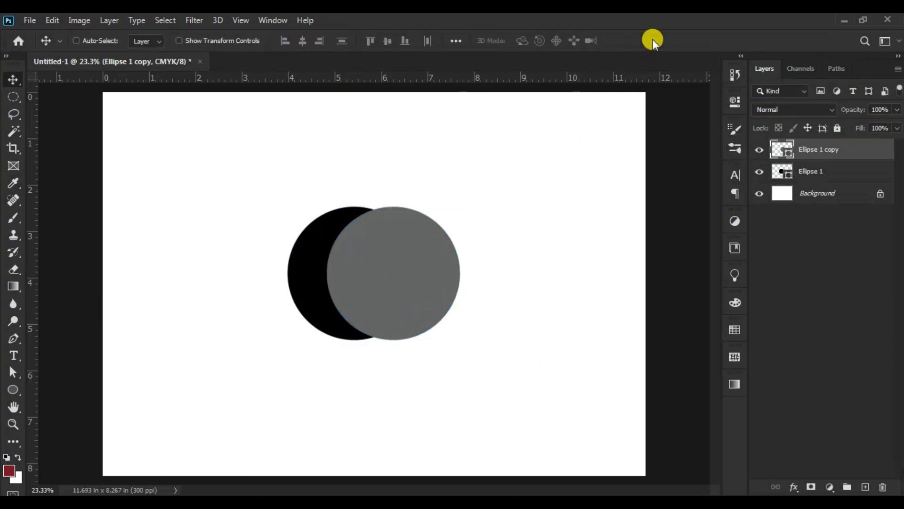
# Step: Load the grey circle's outline as a selection and clear that area from the black Ellipse 1 layer
pyautogui.keyDown('ctrl'); pyautogui.click(780, 151); pyautogui.keyUp('ctrl')
pyautogui.click(828, 172)
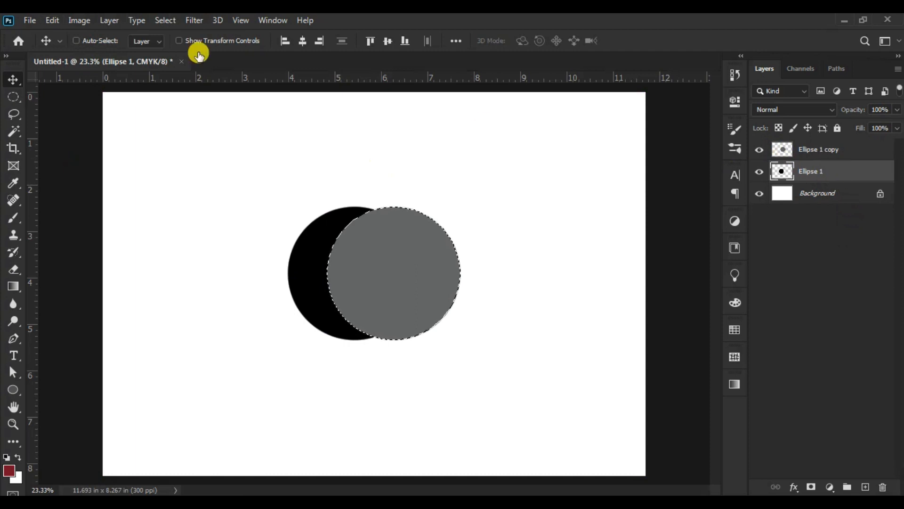
pyautogui.click(49, 21)
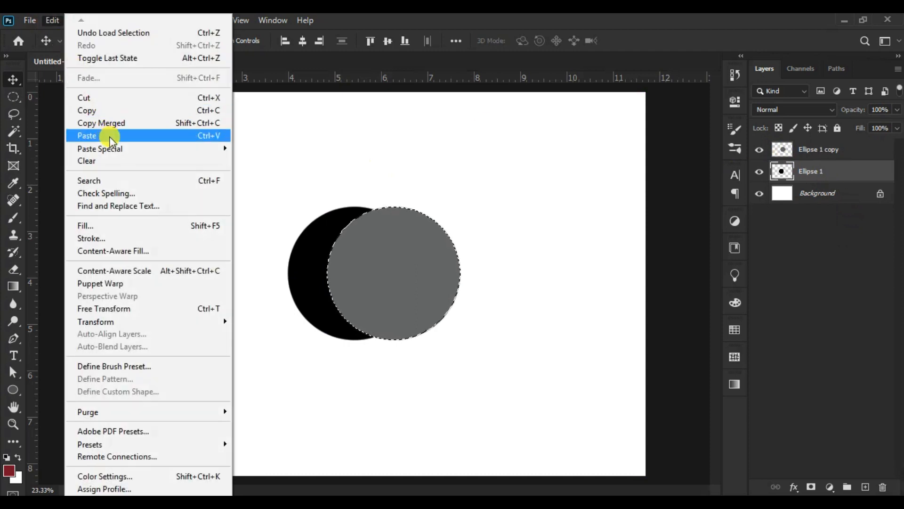
pyautogui.click(107, 160)
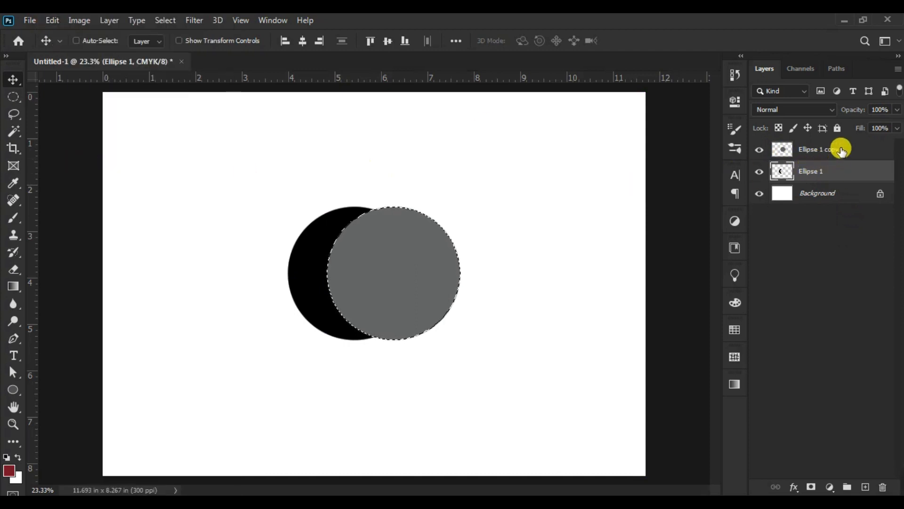
# Step: Hide the grey Ellipse 1 copy layer and deselect the circular selection
pyautogui.click(841, 149)
pyautogui.click(759, 150)
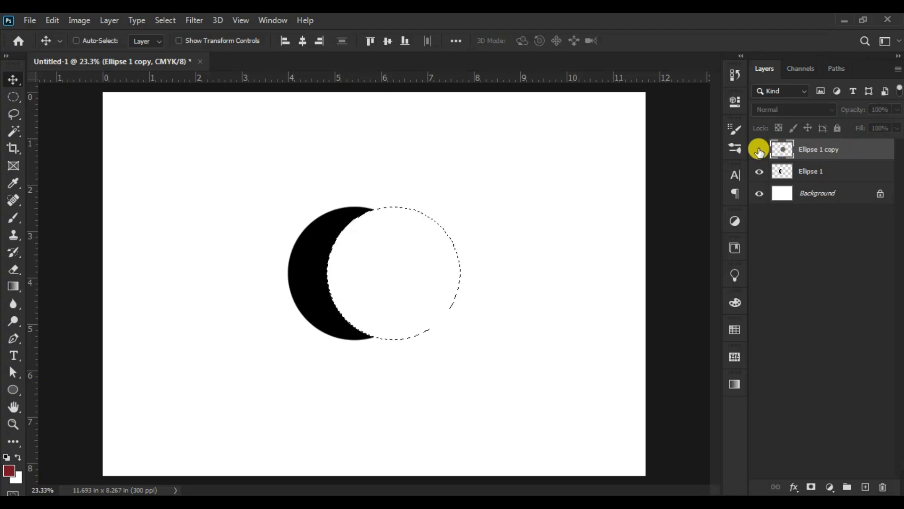
pyautogui.click(157, 20)
pyautogui.click(169, 45)
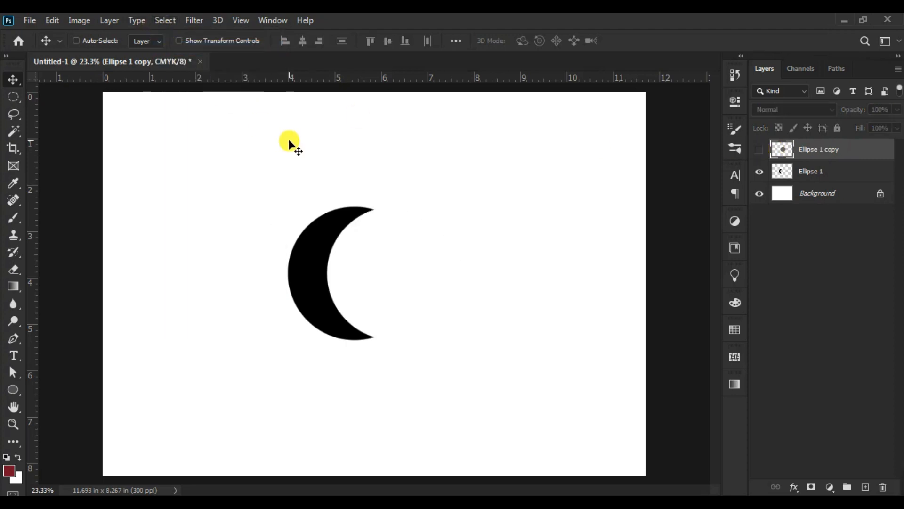
# Step: Duplicate the crescent layer, rotate the copy clockwise, and place it beside the first with a thin gap and their lower tips meeting
pyautogui.rightClick(332, 208)
pyautogui.click(336, 218)
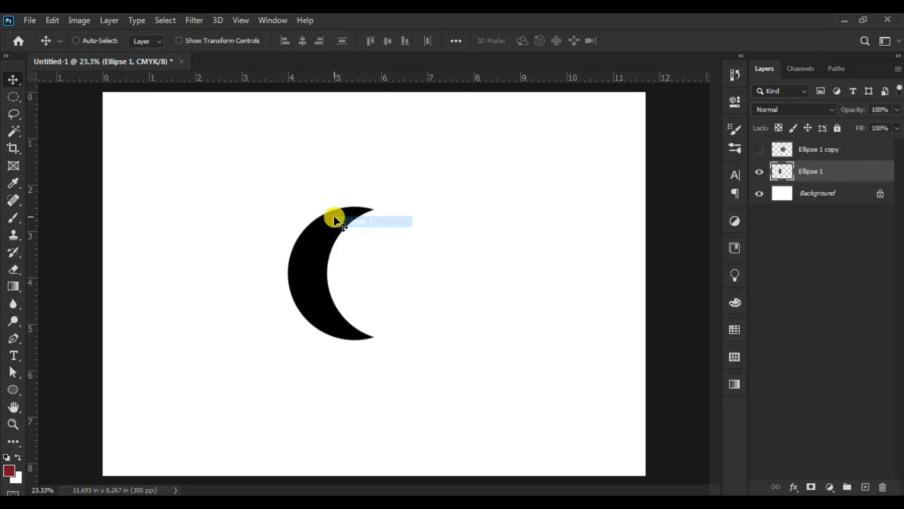
pyautogui.moveTo(832, 170); pyautogui.dragTo(865, 485)
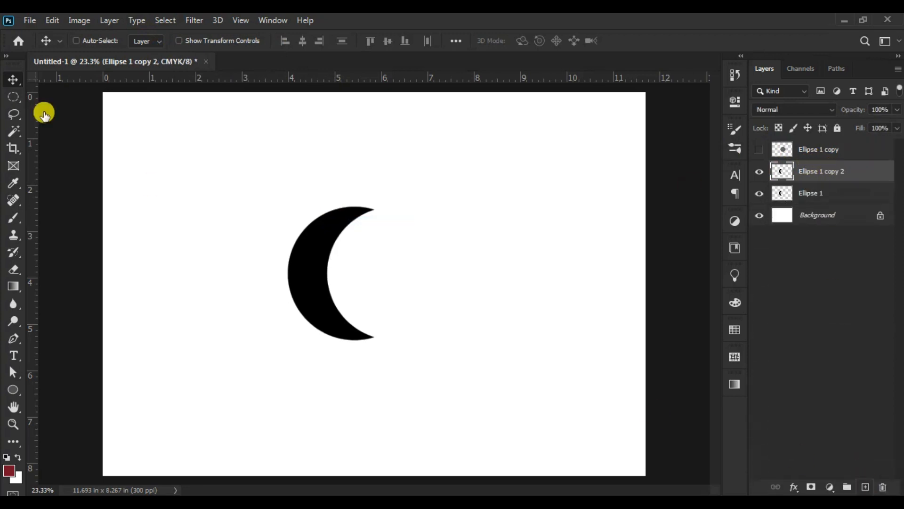
pyautogui.click(52, 21)
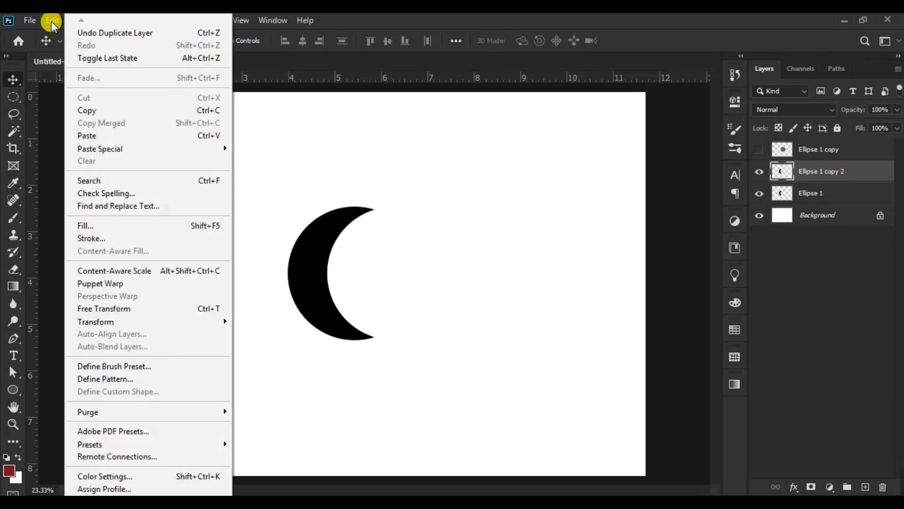
pyautogui.click(95, 309)
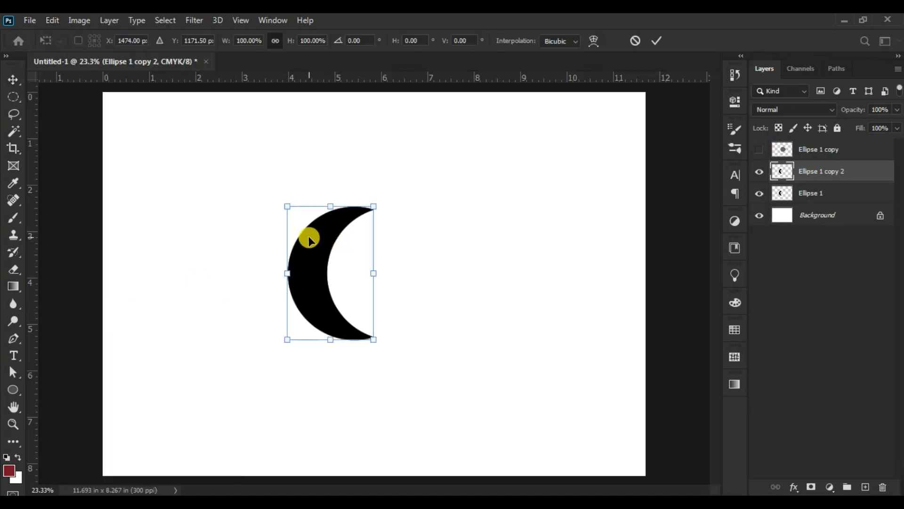
pyautogui.moveTo(337, 226); pyautogui.dragTo(375, 234)
pyautogui.moveTo(427, 183); pyautogui.dragTo(448, 203)
pyautogui.moveTo(399, 231); pyautogui.dragTo(408, 230)
pyautogui.click(657, 47)
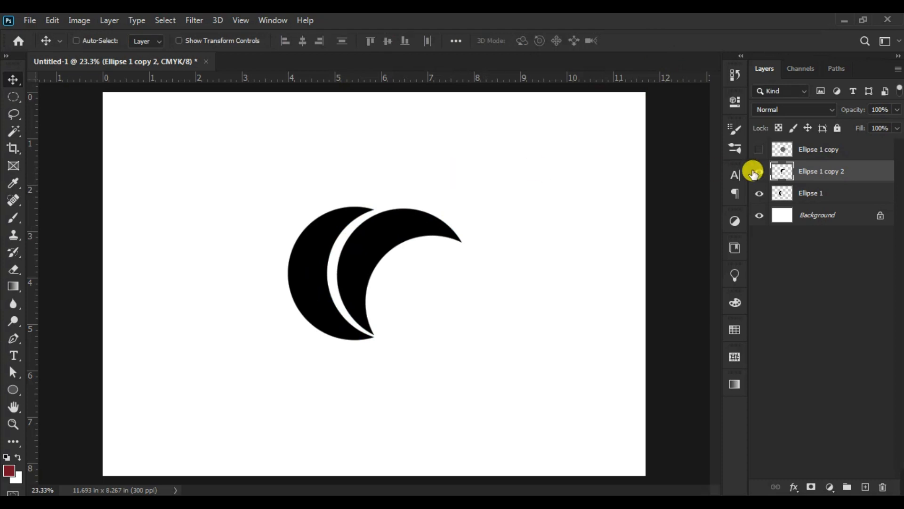
# Step: Duplicate the second crescent, rotate the copy about 44.8° clockwise, and fit it inside the second with a thin gap
pyautogui.moveTo(855, 173); pyautogui.dragTo(866, 486)
pyautogui.click(52, 20)
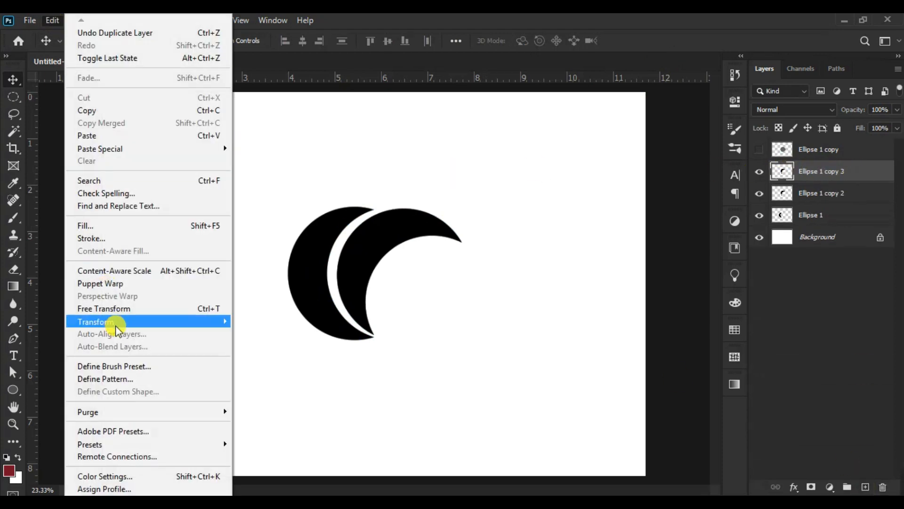
pyautogui.click(119, 307)
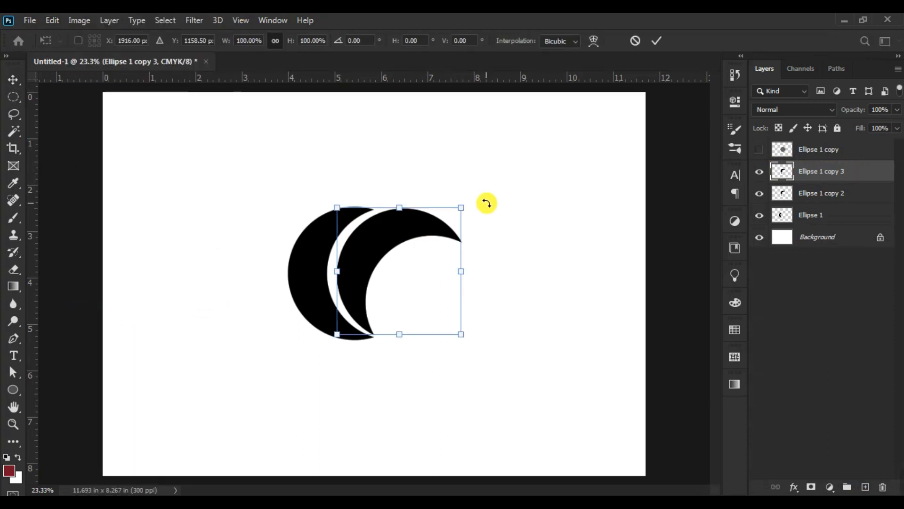
pyautogui.moveTo(472, 188); pyautogui.dragTo(484, 242)
pyautogui.moveTo(372, 242); pyautogui.dragTo(405, 268)
pyautogui.moveTo(490, 205); pyautogui.dragTo(496, 236)
pyautogui.moveTo(454, 258); pyautogui.dragTo(460, 262)
pyautogui.moveTo(498, 228); pyautogui.dragTo(501, 229)
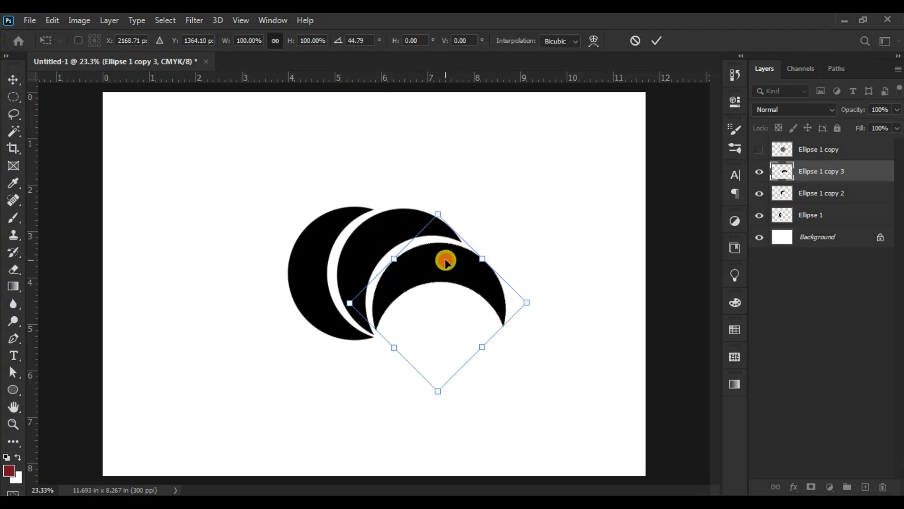
pyautogui.moveTo(446, 263); pyautogui.dragTo(446, 266)
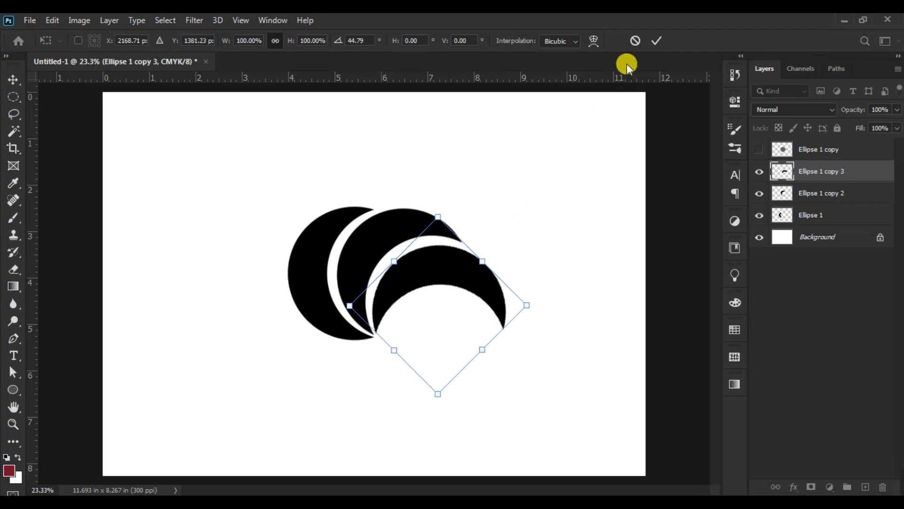
pyautogui.click(659, 40)
# Step: Duplicate the third crescent, rotate the copy clockwise, and fit it below the third so the tips share one point
pyautogui.moveTo(862, 169); pyautogui.dragTo(857, 486)
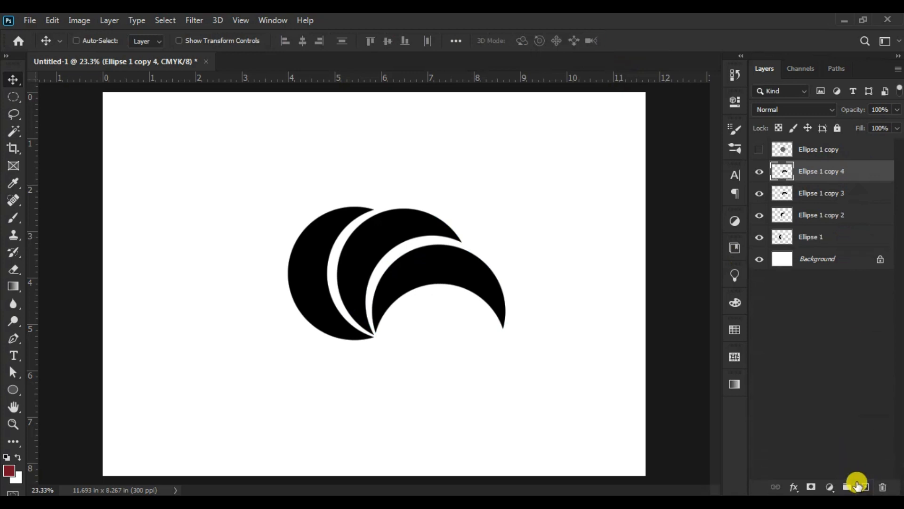
pyautogui.click(53, 21)
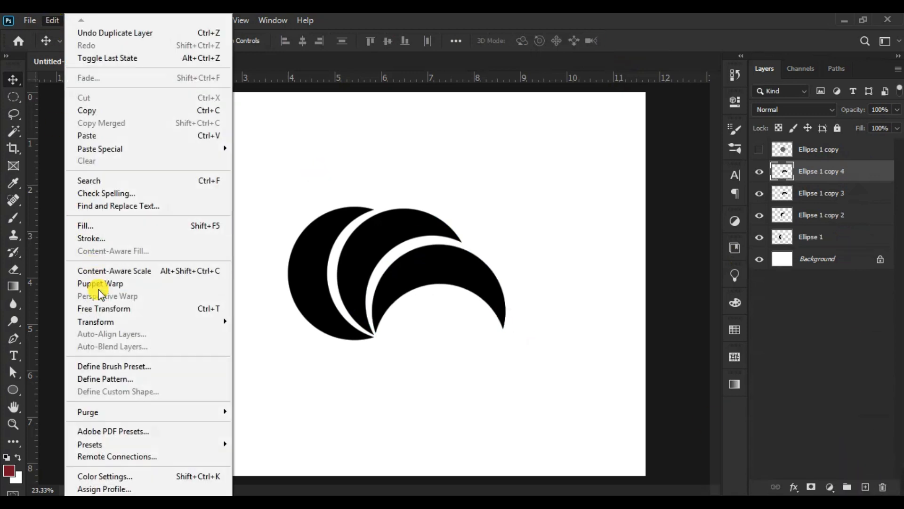
pyautogui.click(103, 307)
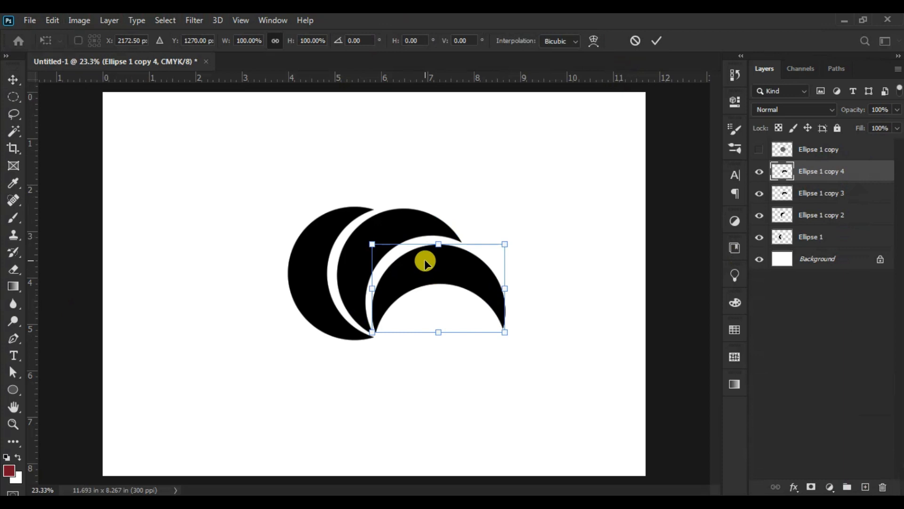
pyautogui.moveTo(425, 266); pyautogui.dragTo(431, 305)
pyautogui.moveTo(490, 250); pyautogui.dragTo(506, 284)
pyautogui.moveTo(423, 303); pyautogui.dragTo(429, 315)
pyautogui.moveTo(507, 261); pyautogui.dragTo(498, 290)
pyautogui.moveTo(430, 312); pyautogui.dragTo(438, 314)
pyautogui.moveTo(520, 268); pyautogui.dragTo(521, 281)
pyautogui.moveTo(461, 311); pyautogui.dragTo(461, 318)
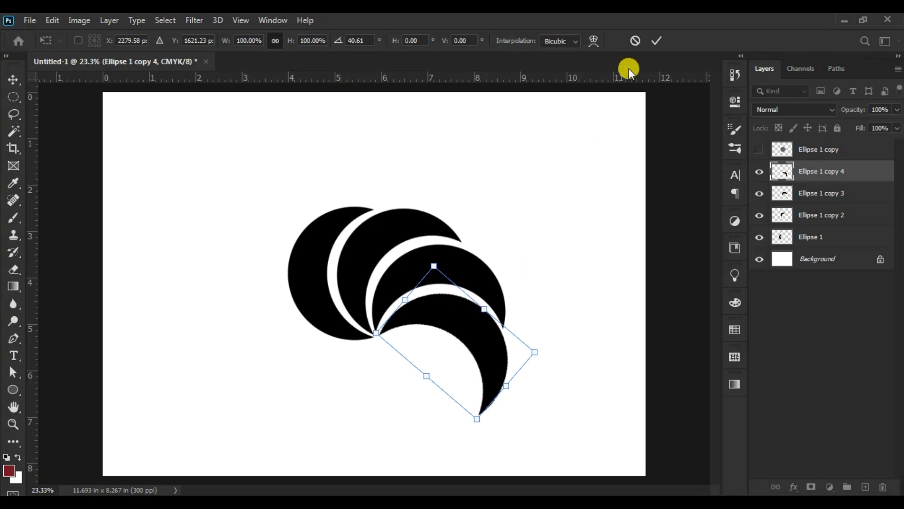
pyautogui.moveTo(538, 336); pyautogui.dragTo(537, 340)
pyautogui.moveTo(463, 316); pyautogui.dragTo(462, 317)
pyautogui.click(656, 40)
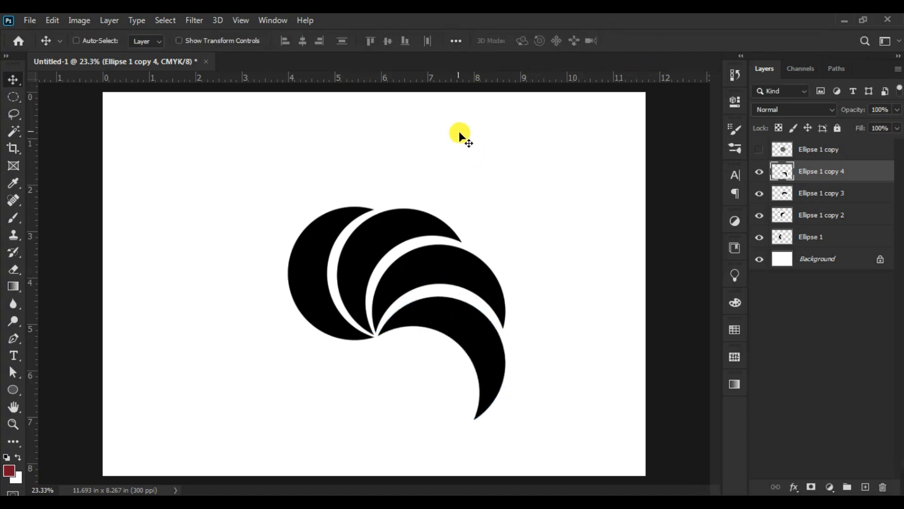
# Step: Scale all four crescent layers together to about 81.7% and reposition them near the canvas centre
pyautogui.click(838, 233)
pyautogui.keyDown('ctrl'); pyautogui.click(847, 215); pyautogui.keyUp('ctrl')
pyautogui.keyDown('ctrl'); pyautogui.click(853, 192); pyautogui.keyUp('ctrl')
pyautogui.keyDown('ctrl'); pyautogui.click(856, 174); pyautogui.keyUp('ctrl')
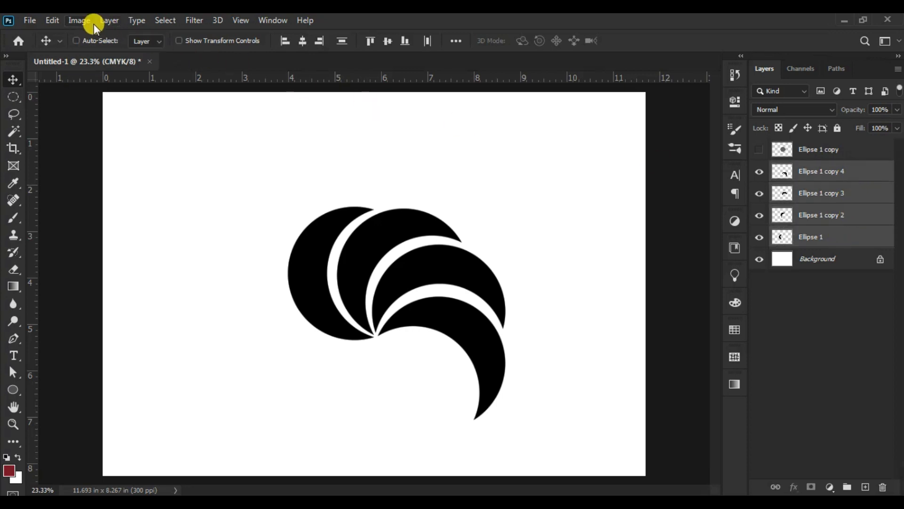
pyautogui.click(49, 24)
pyautogui.click(111, 309)
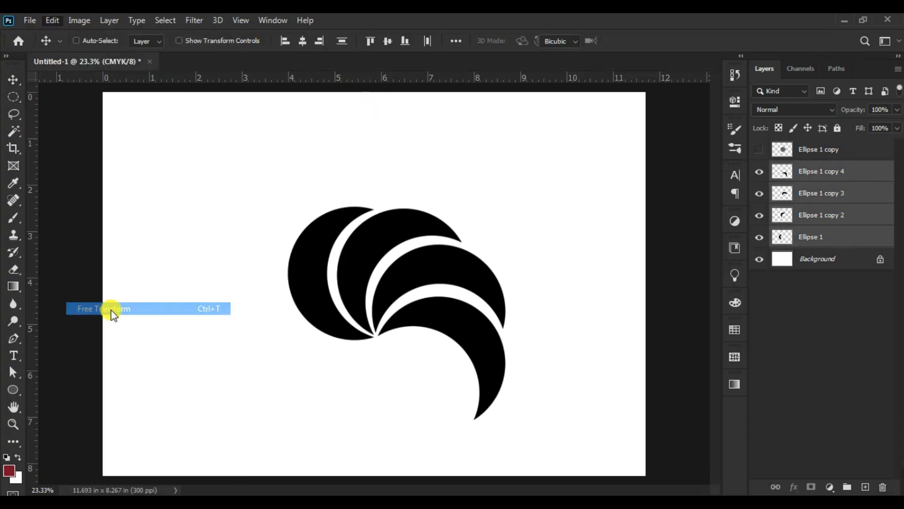
pyautogui.moveTo(509, 206); pyautogui.dragTo(485, 230)
pyautogui.moveTo(456, 262); pyautogui.dragTo(443, 228)
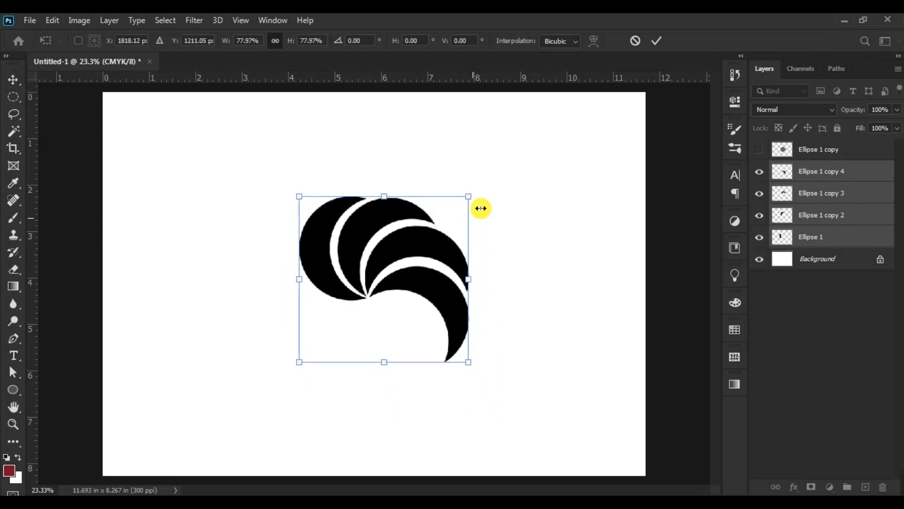
pyautogui.moveTo(470, 199)
pyautogui.mouseDown()
pyautogui.moveTo(430, 246)
pyautogui.moveTo(475, 203)
pyautogui.mouseUp()
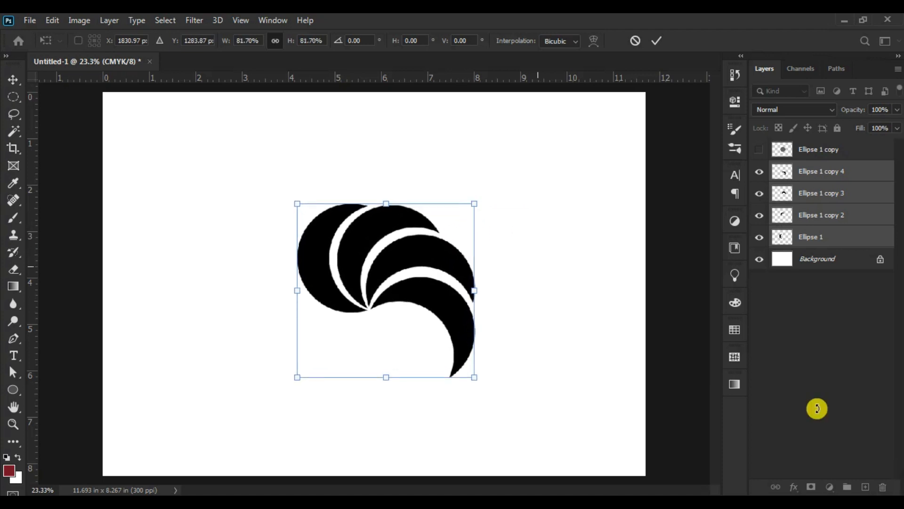
pyautogui.click(656, 41)
# Step: Merge the four crescent layers into one layer and duplicate the merged layer
pyautogui.rightClick(871, 171)
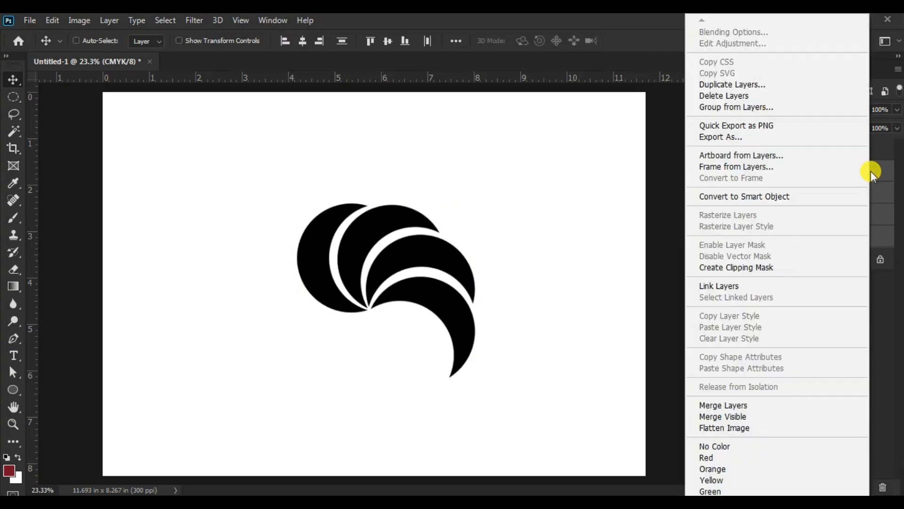
pyautogui.click(742, 406)
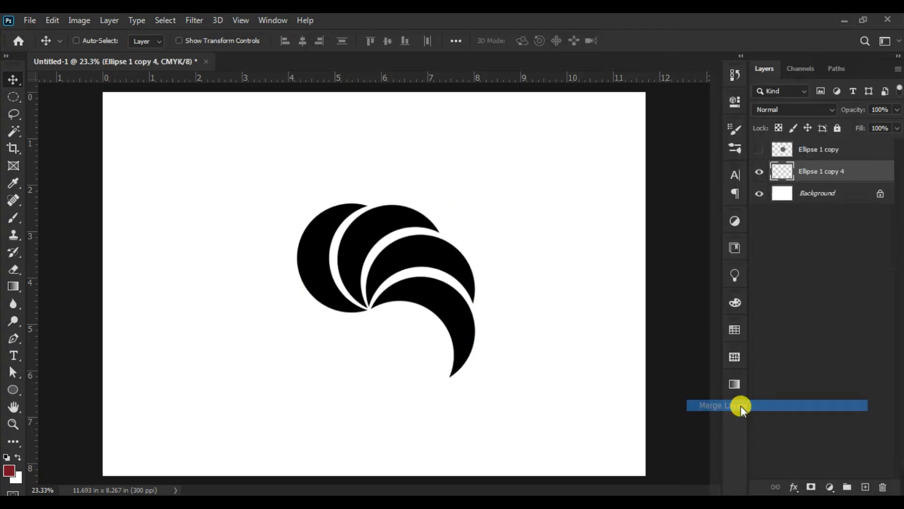
pyautogui.moveTo(869, 173); pyautogui.dragTo(865, 484)
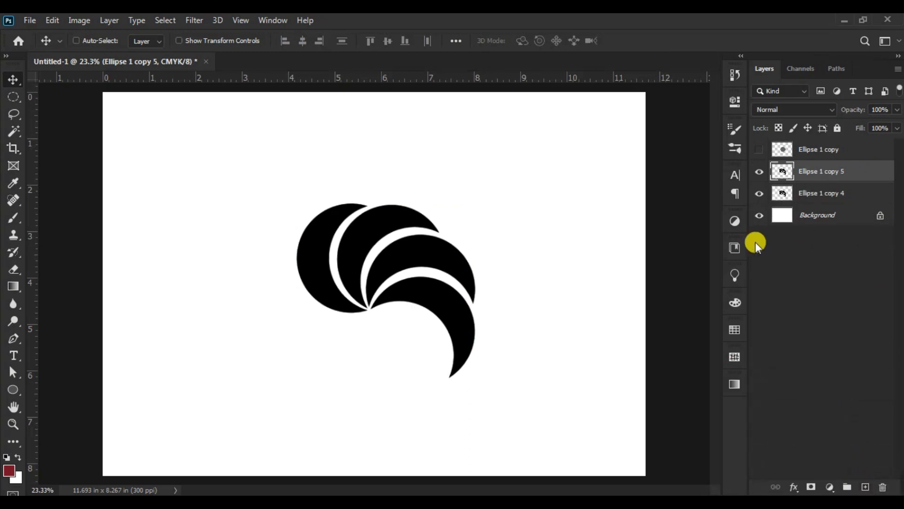
# Step: Draw a circular selection over the lower part of the crescents, scale it to about 91%, and align its edge with the lowest crescent's tip
pyautogui.click(18, 98)
pyautogui.moveTo(272, 210); pyautogui.dragTo(473, 426)
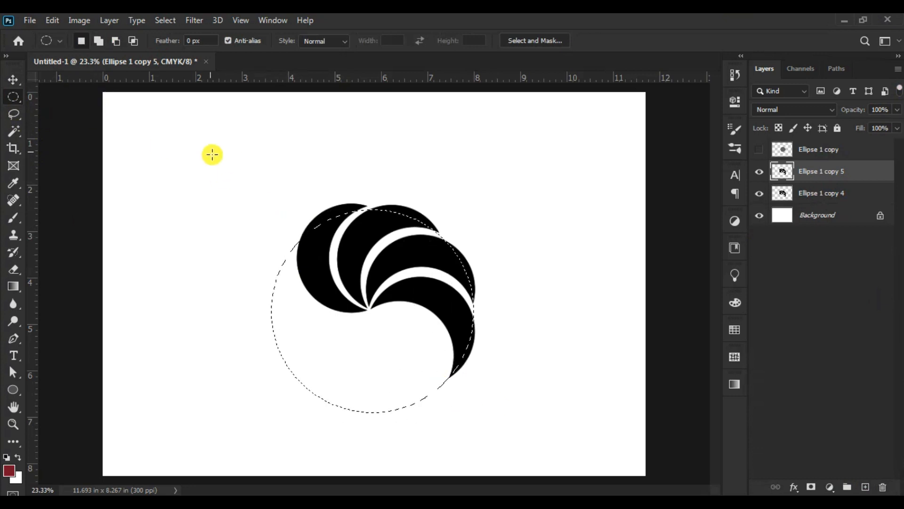
pyautogui.click(166, 21)
pyautogui.click(236, 264)
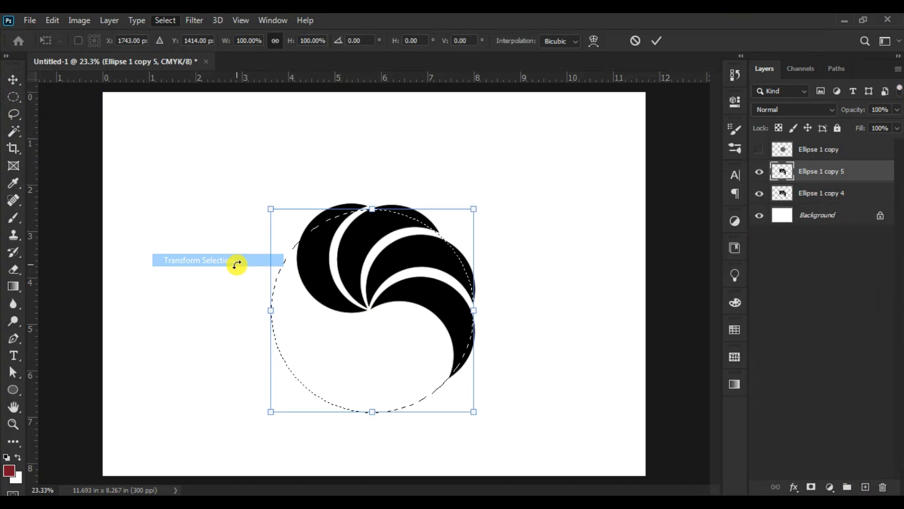
pyautogui.moveTo(410, 247); pyautogui.dragTo(404, 278)
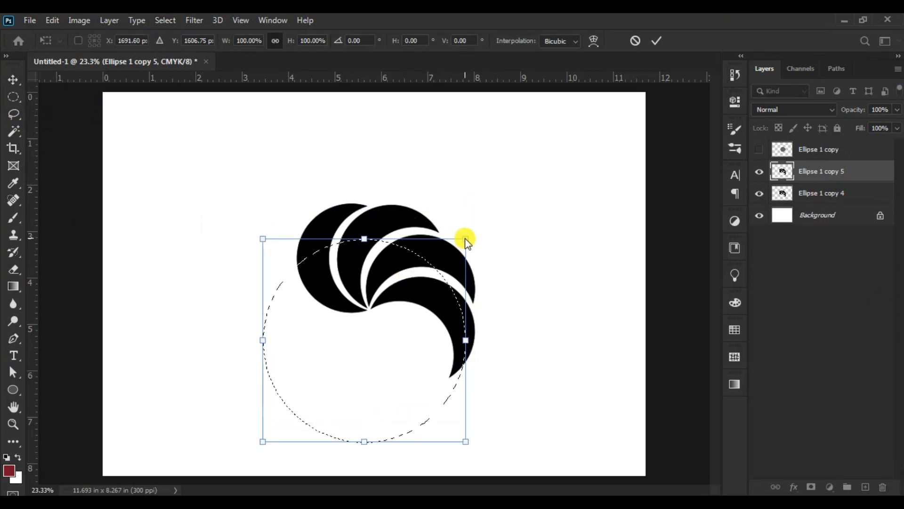
pyautogui.moveTo(466, 239); pyautogui.dragTo(454, 251)
pyautogui.moveTo(391, 334); pyautogui.dragTo(395, 328)
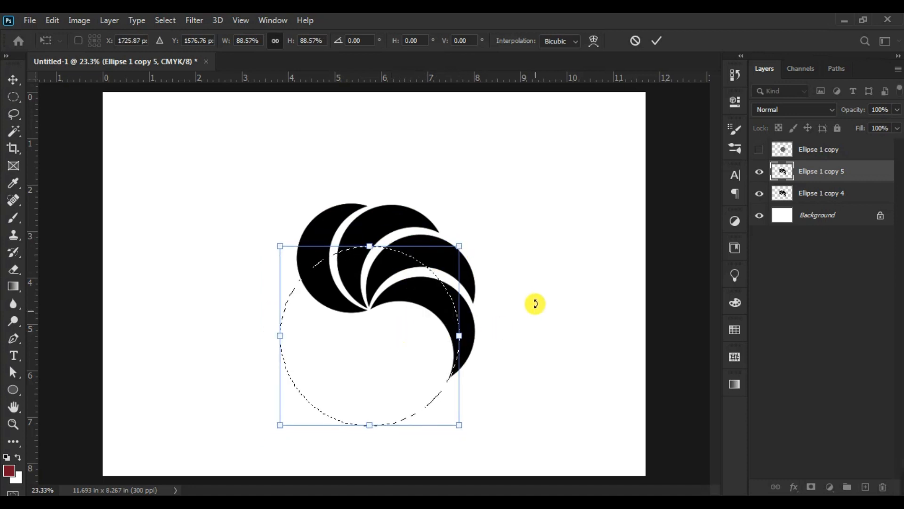
pyautogui.moveTo(280, 245); pyautogui.dragTo(276, 240)
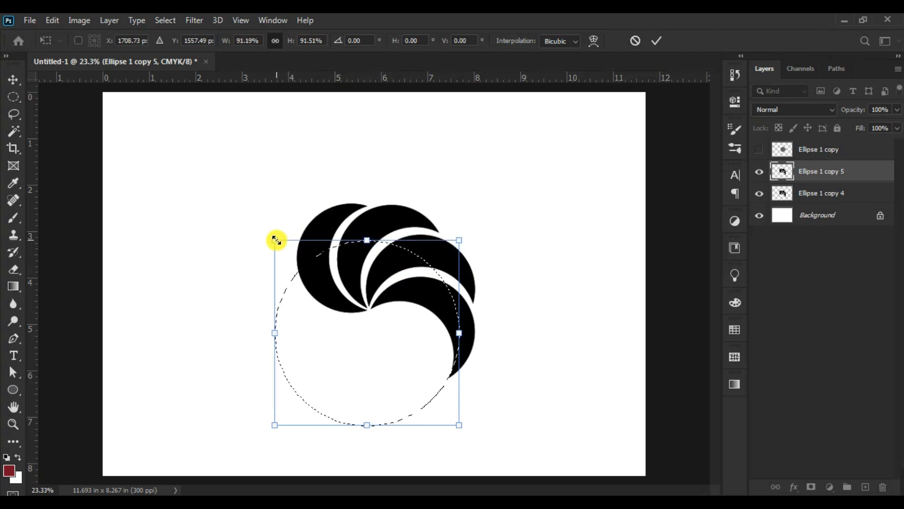
pyautogui.moveTo(369, 314); pyautogui.dragTo(368, 311)
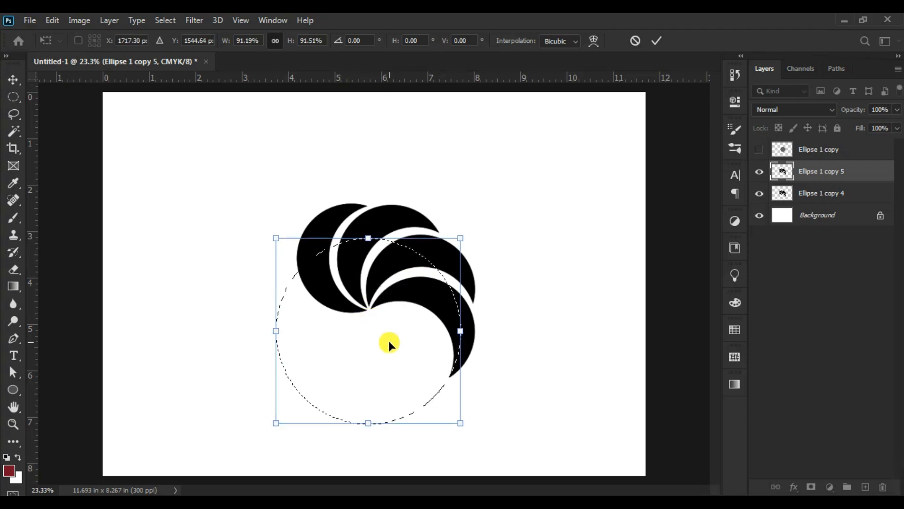
pyautogui.click(655, 40)
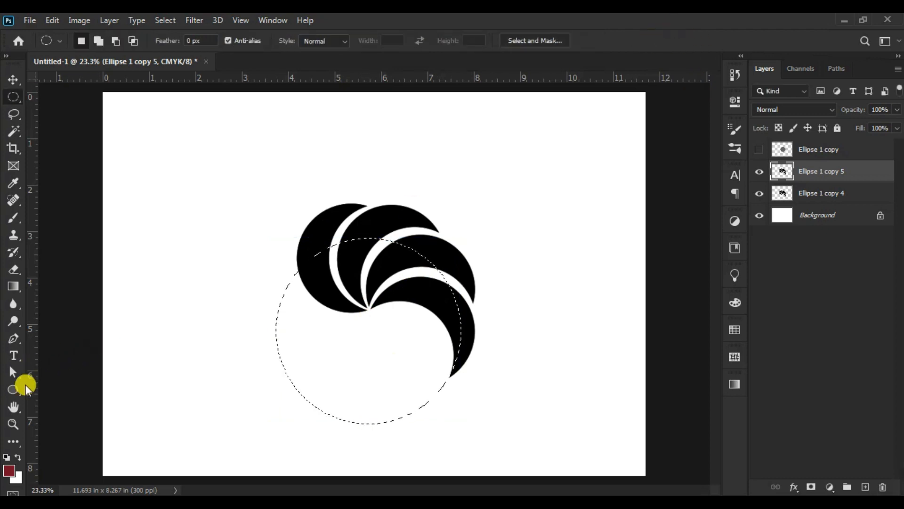
# Step: Fine-tune the placement of the circular selection over the crescents
pyautogui.click(13, 424)
pyautogui.moveTo(468, 383); pyautogui.dragTo(471, 309)
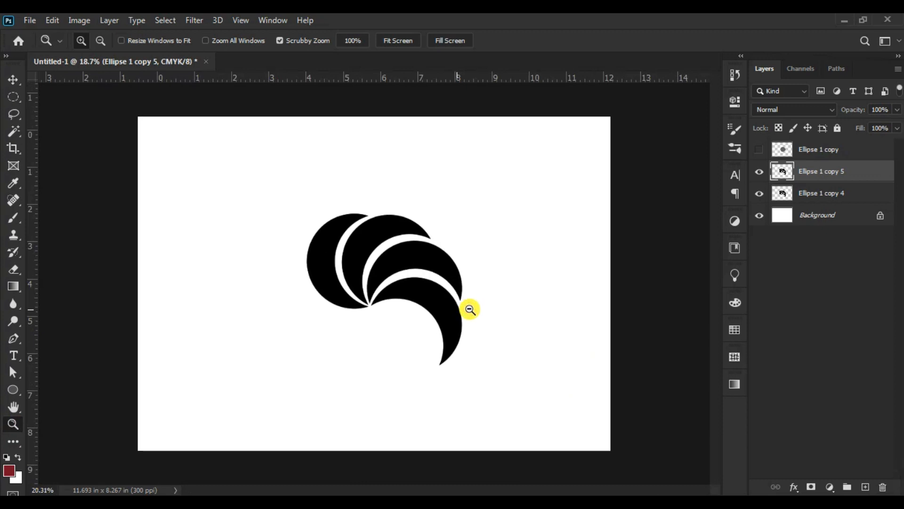
pyautogui.press('v')
pyautogui.click(162, 20)
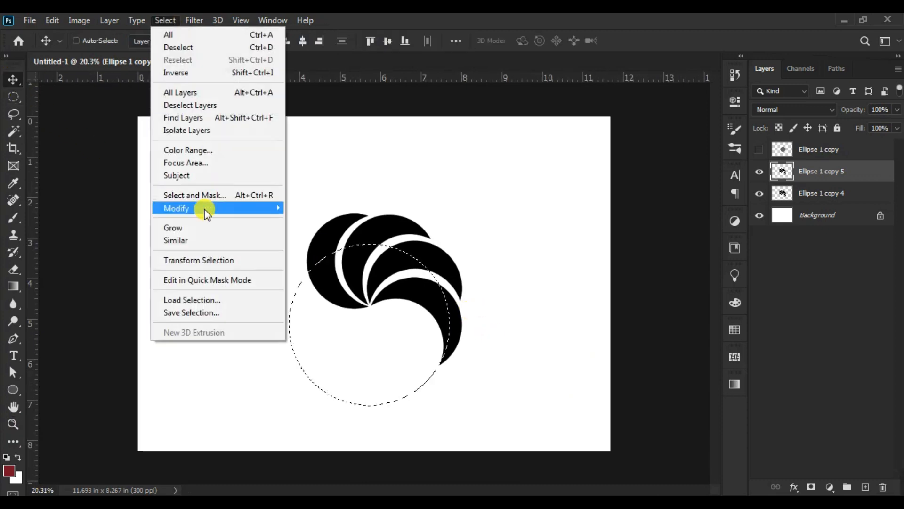
pyautogui.click(210, 261)
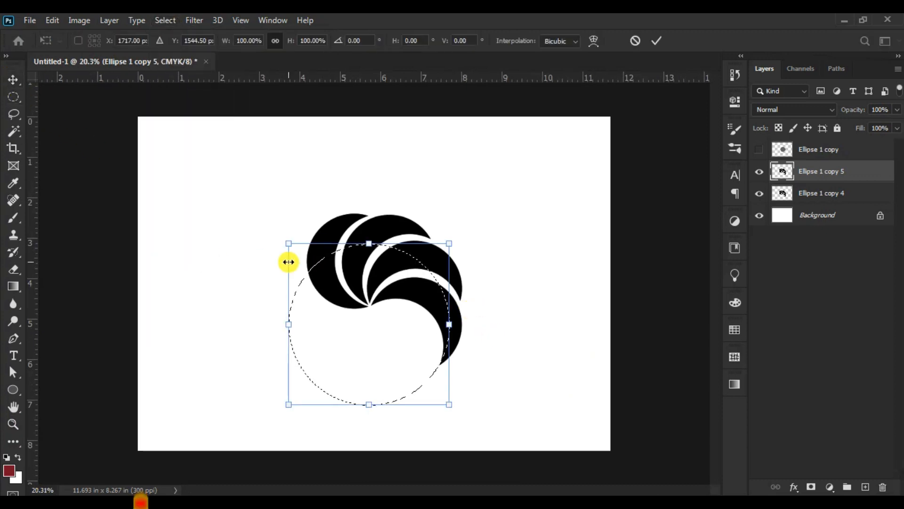
pyautogui.click(655, 41)
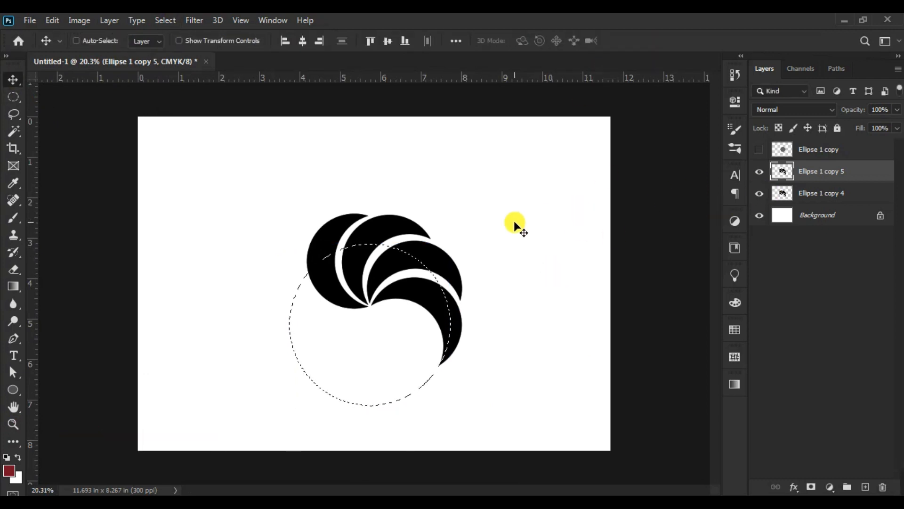
# Step: Clear the selected circular area from the Ellipse 1 copy 5 layer and deselect
pyautogui.click(49, 20)
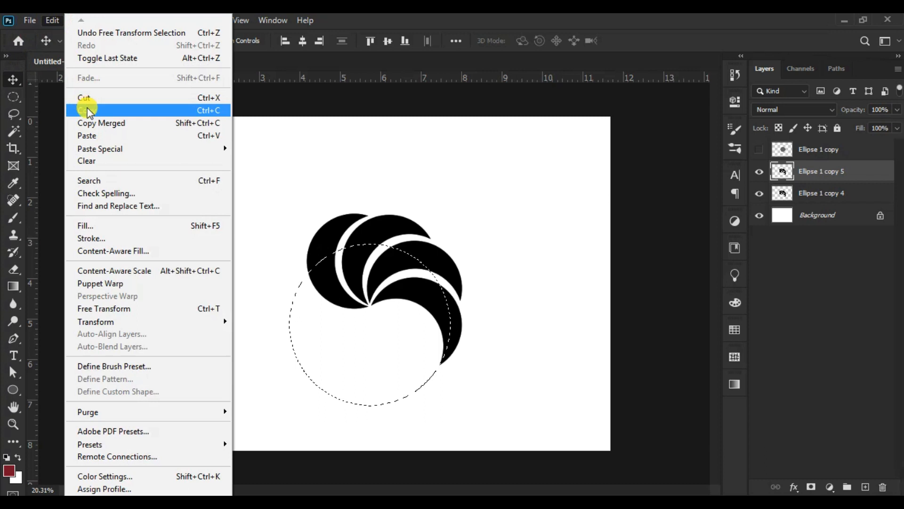
pyautogui.click(97, 160)
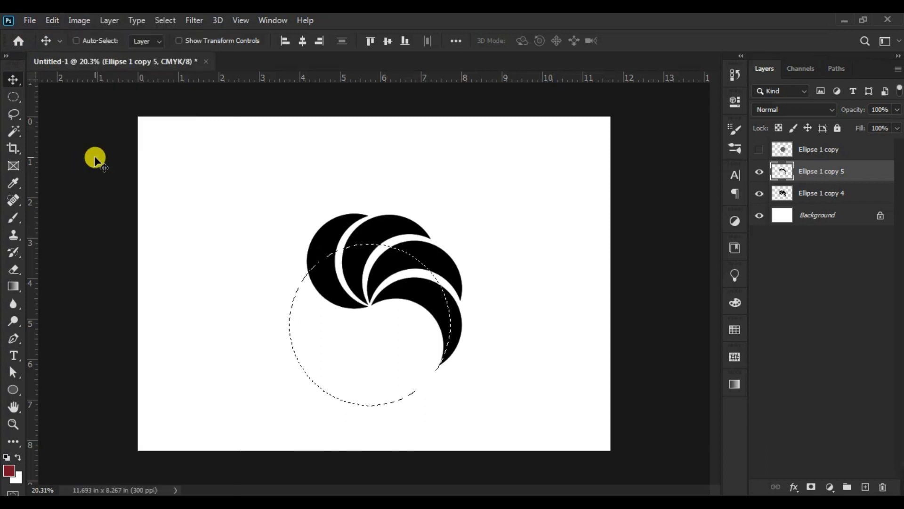
pyautogui.click(165, 21)
pyautogui.click(170, 48)
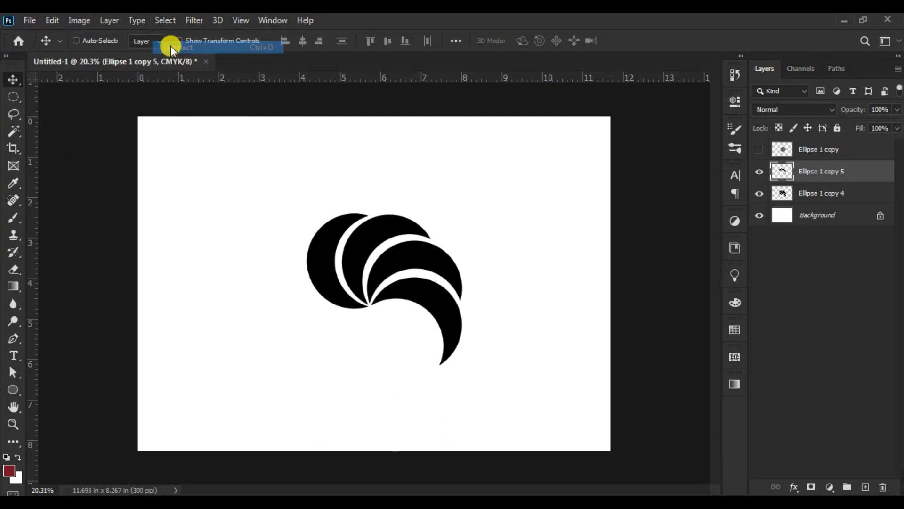
# Step: Add a Gradient Overlay to the Ellipse 1 copy 4 layer using the dark purple to magenta preset
pyautogui.keyDown('ctrl'); pyautogui.click(403, 294); pyautogui.keyUp('ctrl')
pyautogui.click(796, 487)
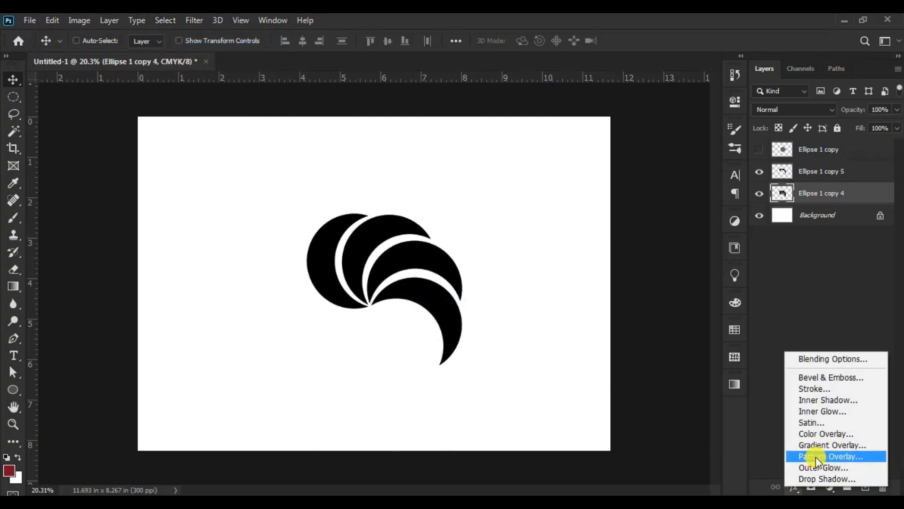
pyautogui.click(827, 442)
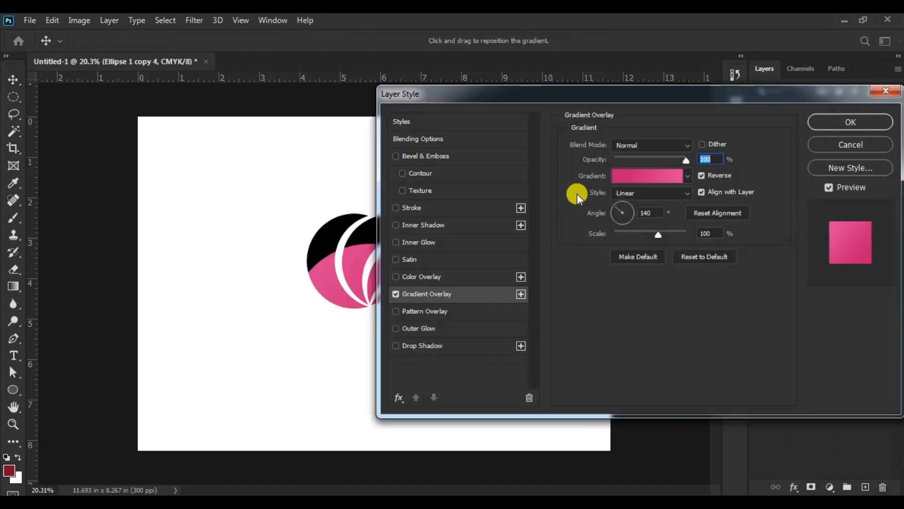
pyautogui.click(663, 175)
pyautogui.click(784, 127)
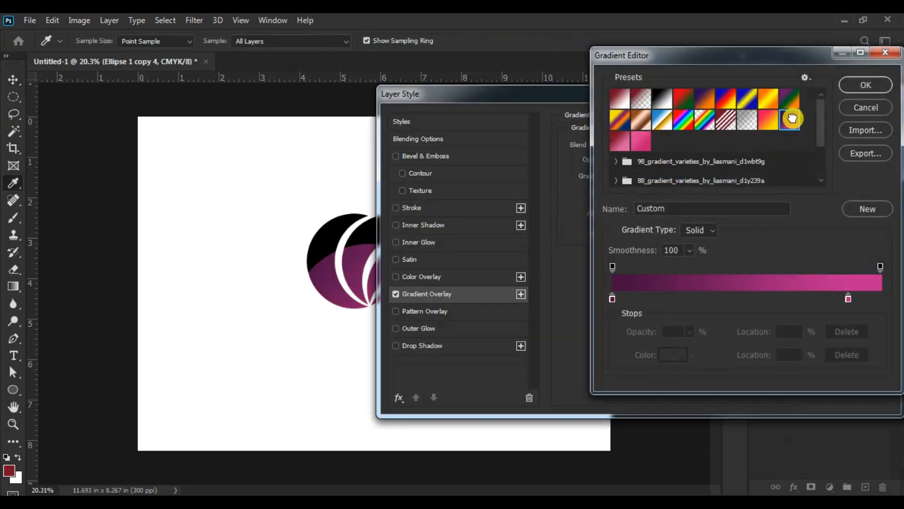
pyautogui.click(872, 86)
# Step: Examine the colour values of both stops in the purple to magenta gradient
pyautogui.moveTo(493, 98); pyautogui.dragTo(607, 123)
pyautogui.click(753, 200)
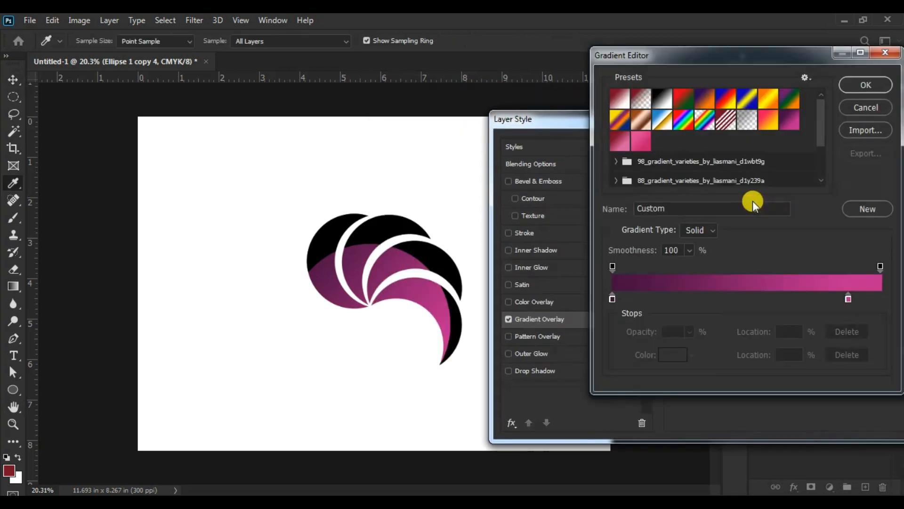
pyautogui.click(612, 299)
pyautogui.click(664, 354)
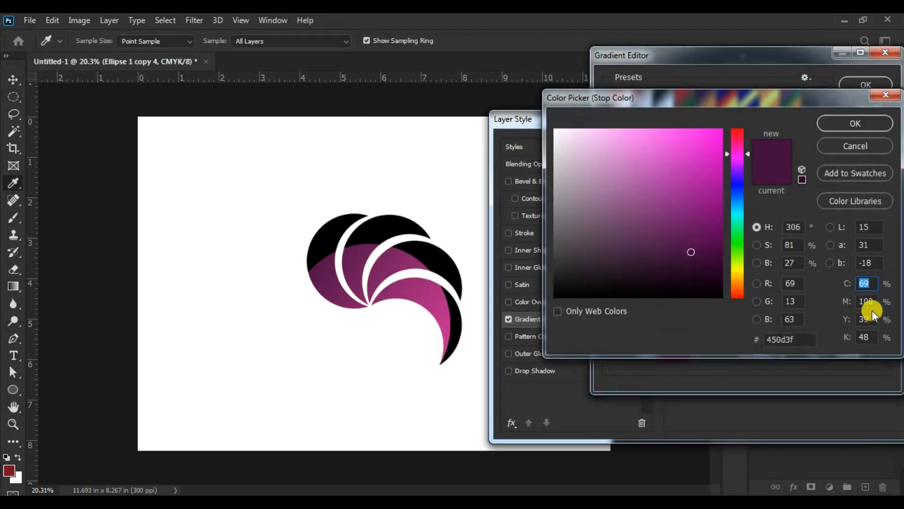
pyautogui.moveTo(807, 342); pyautogui.dragTo(715, 343)
pyautogui.click(868, 319)
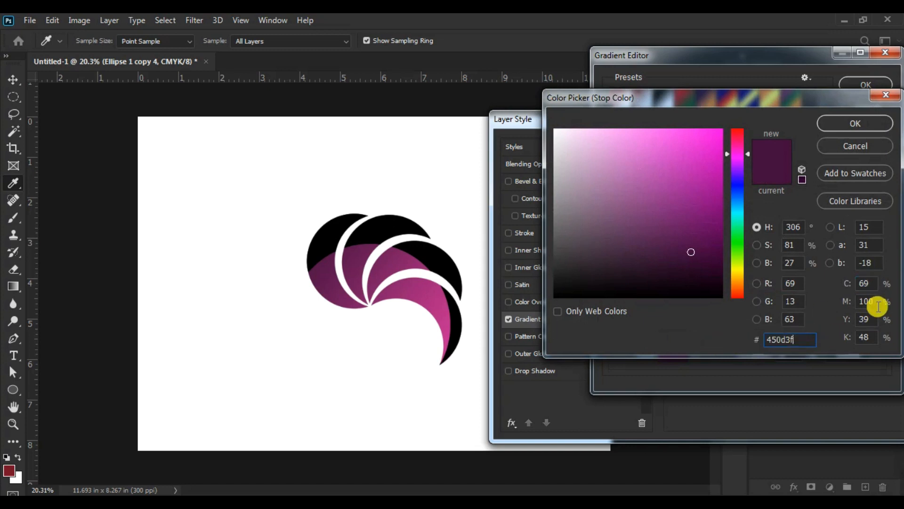
pyautogui.click(869, 337)
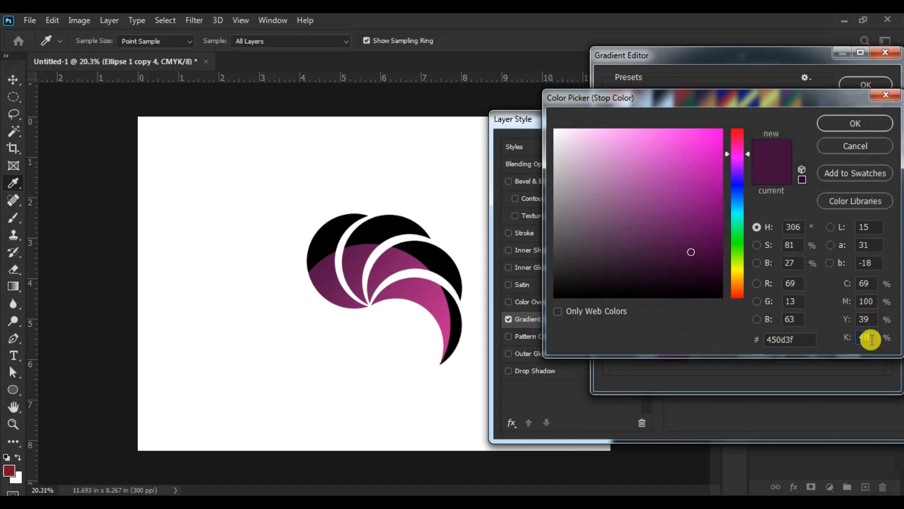
pyautogui.click(849, 120)
pyautogui.click(848, 299)
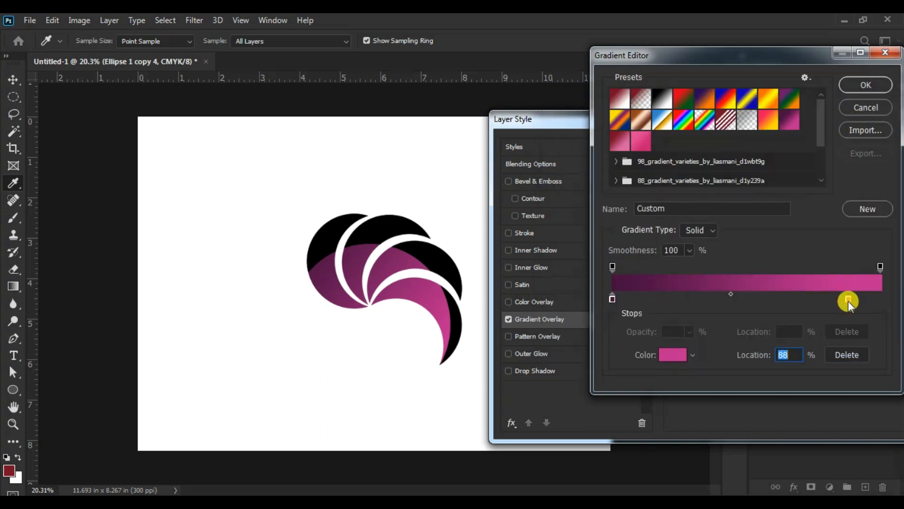
pyautogui.click(672, 353)
pyautogui.doubleClick(796, 339)
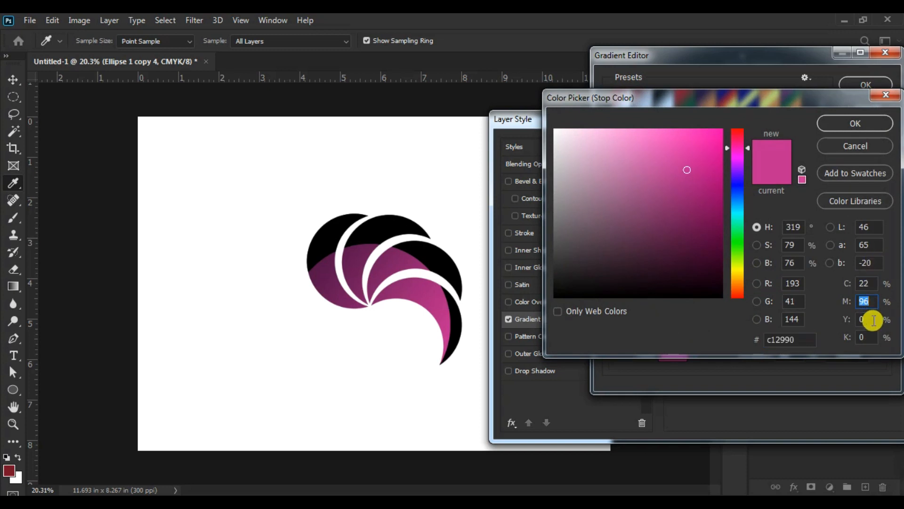
pyautogui.click(871, 336)
pyautogui.click(862, 119)
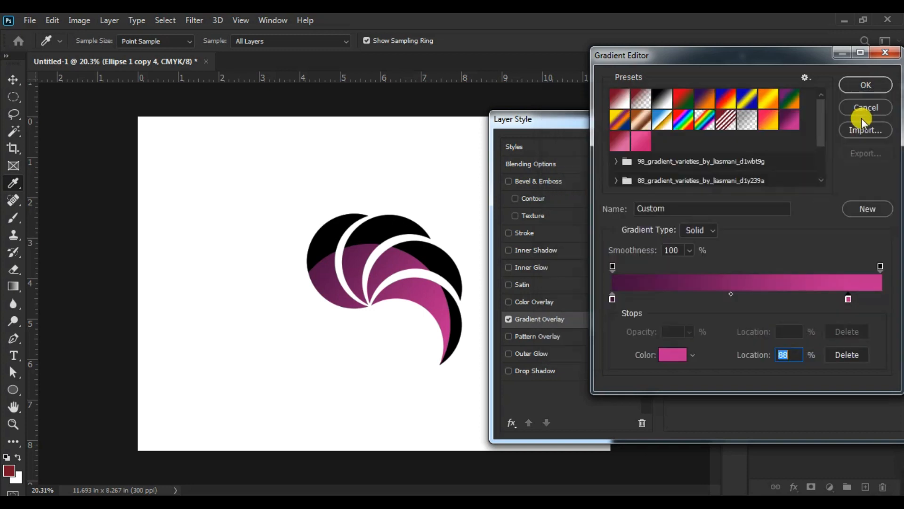
# Step: Accept the purple to magenta gradient and apply the overlay to the Ellipse 1 copy 4 layer
pyautogui.click(866, 84)
pyautogui.moveTo(863, 115); pyautogui.dragTo(818, 119)
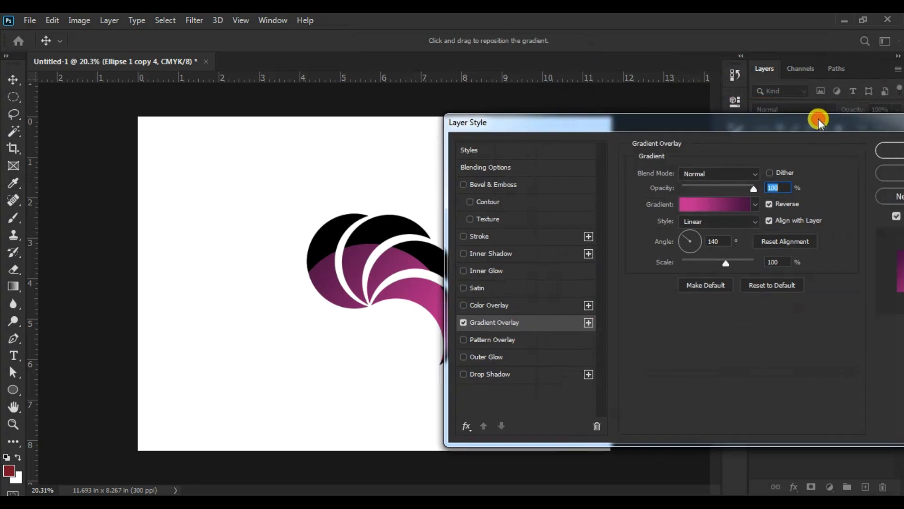
pyautogui.click(890, 149)
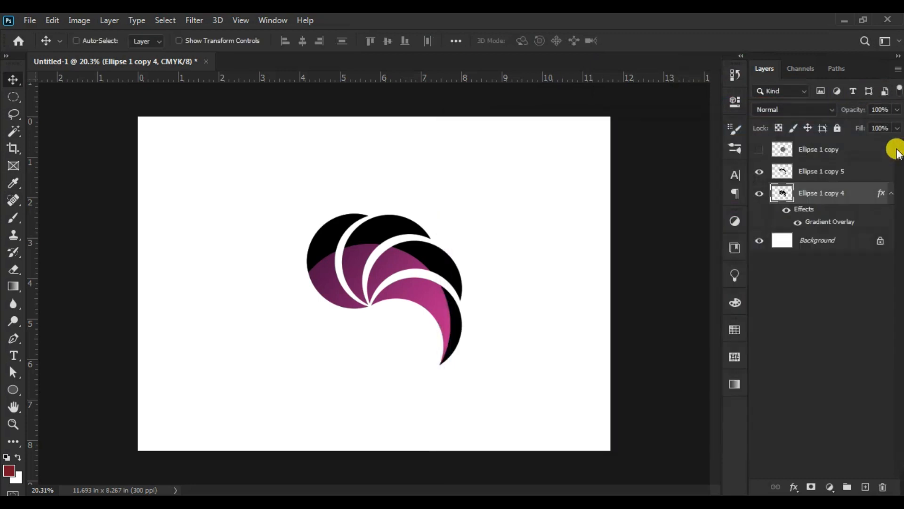
# Step: Add a Gradient Overlay to the Ellipse 1 copy 5 layer using the light to deep pink preset
pyautogui.click(823, 172)
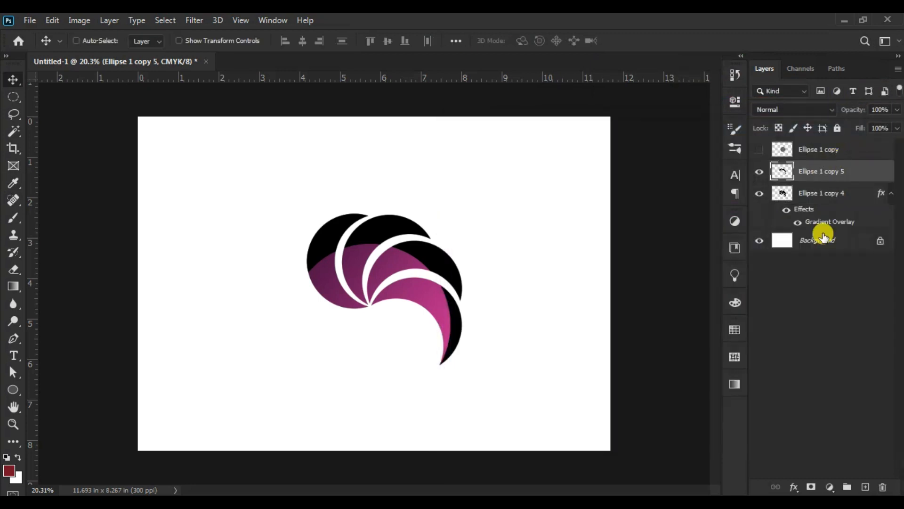
pyautogui.click(793, 487)
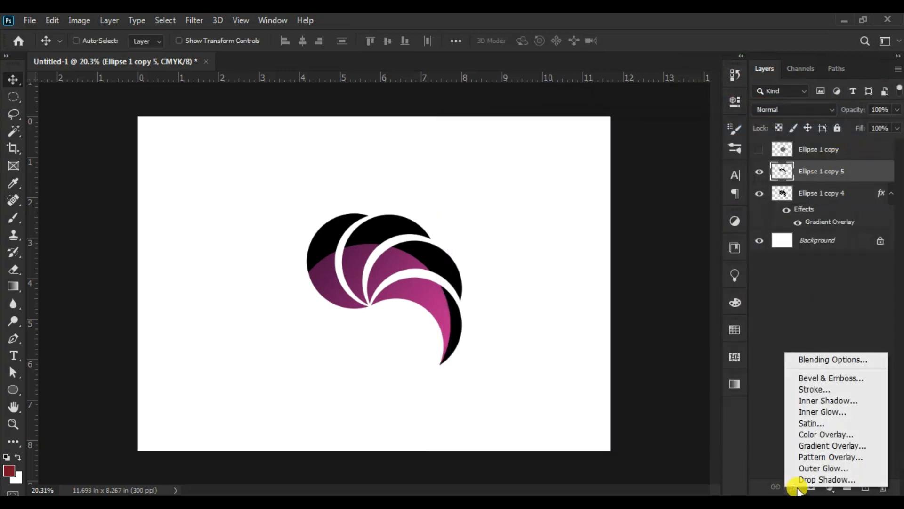
pyautogui.click(846, 447)
pyautogui.moveTo(462, 125); pyautogui.dragTo(572, 132)
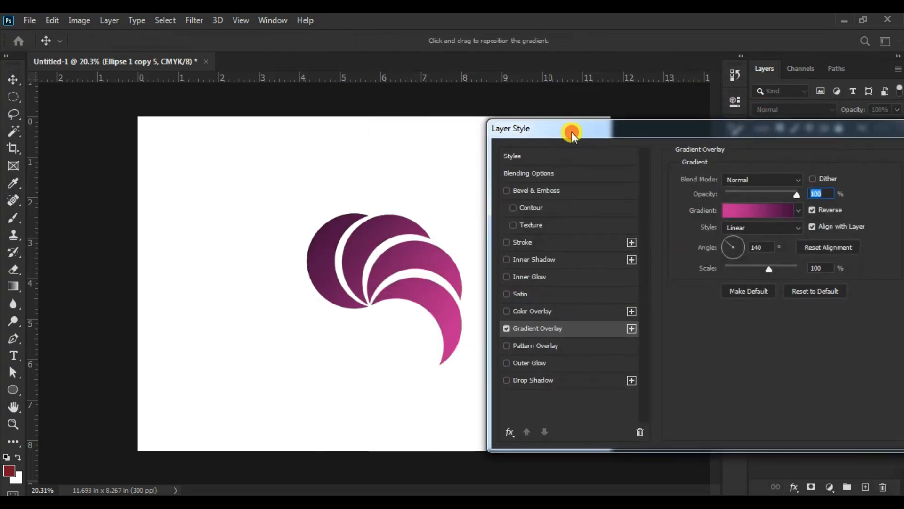
pyautogui.click(759, 207)
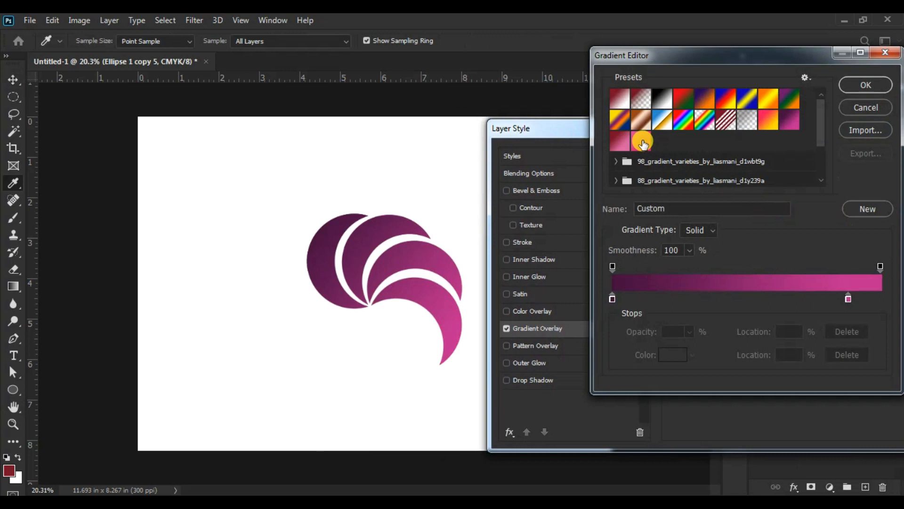
pyautogui.click(641, 140)
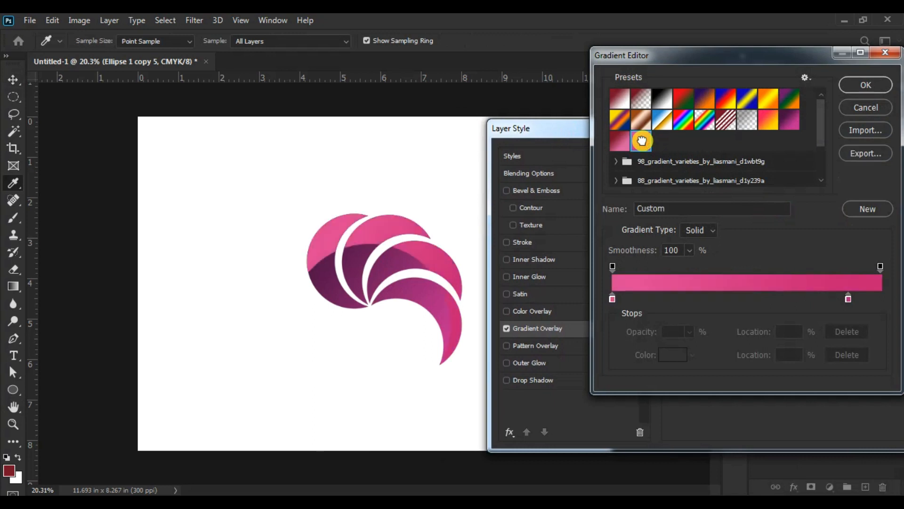
pyautogui.click(864, 84)
# Step: Examine the colour values of both stops in the light to deep pink gradient
pyautogui.click(731, 208)
pyautogui.click(612, 299)
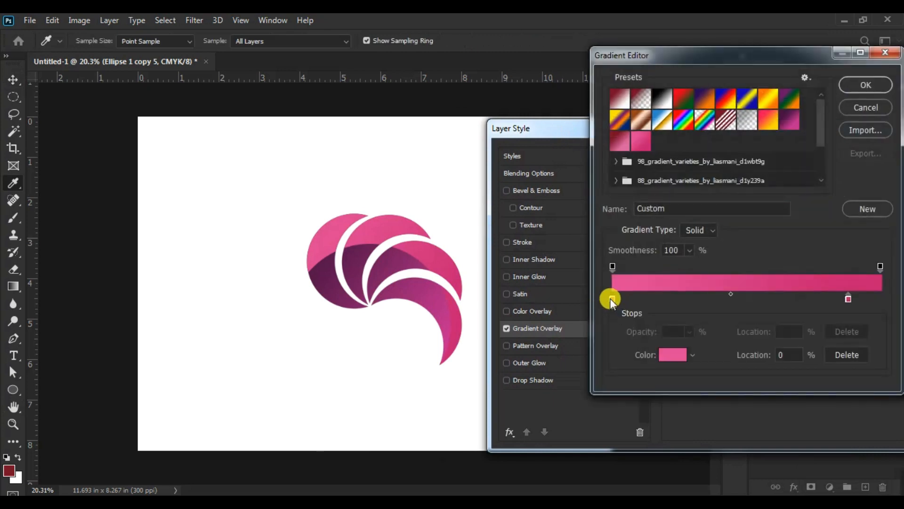
pyautogui.click(670, 356)
pyautogui.click(808, 340)
pyautogui.click(856, 123)
pyautogui.click(842, 299)
pyautogui.moveTo(842, 298); pyautogui.dragTo(841, 326)
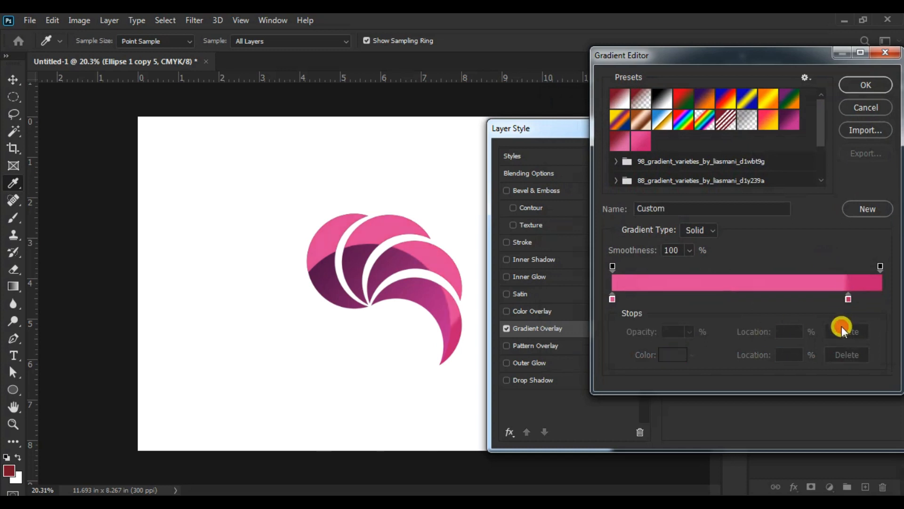
pyautogui.click(849, 298)
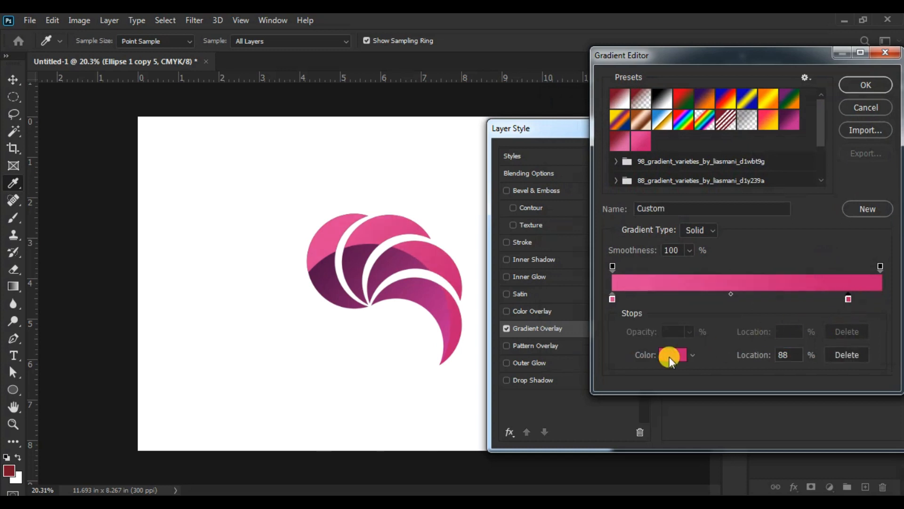
pyautogui.click(669, 357)
pyautogui.doubleClick(803, 340)
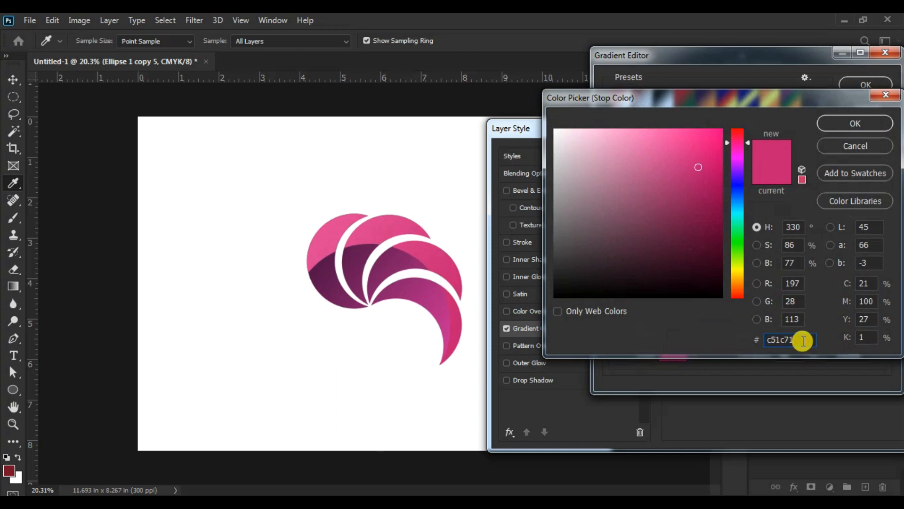
pyautogui.click(863, 122)
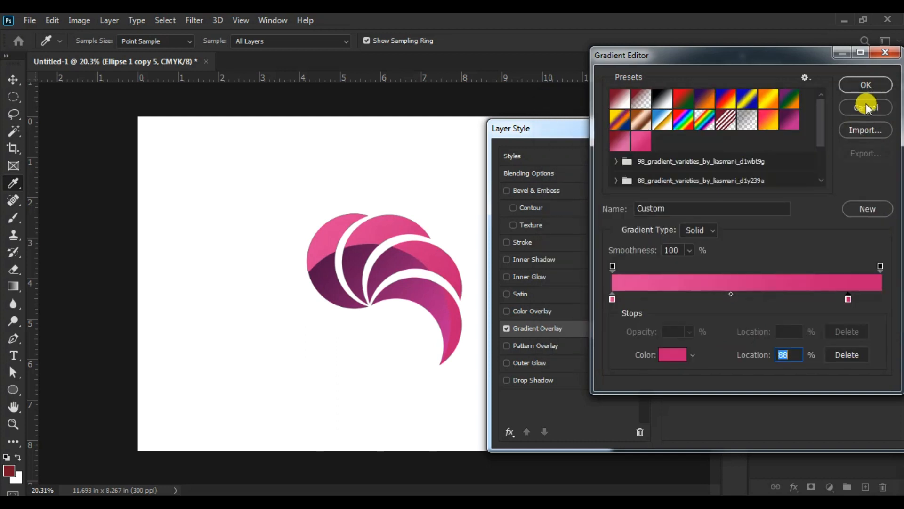
# Step: Accept the pink gradient, set its overlay angle to 120° with Reverse kept on, and apply it to the Ellipse 1 copy 5 layer
pyautogui.click(866, 84)
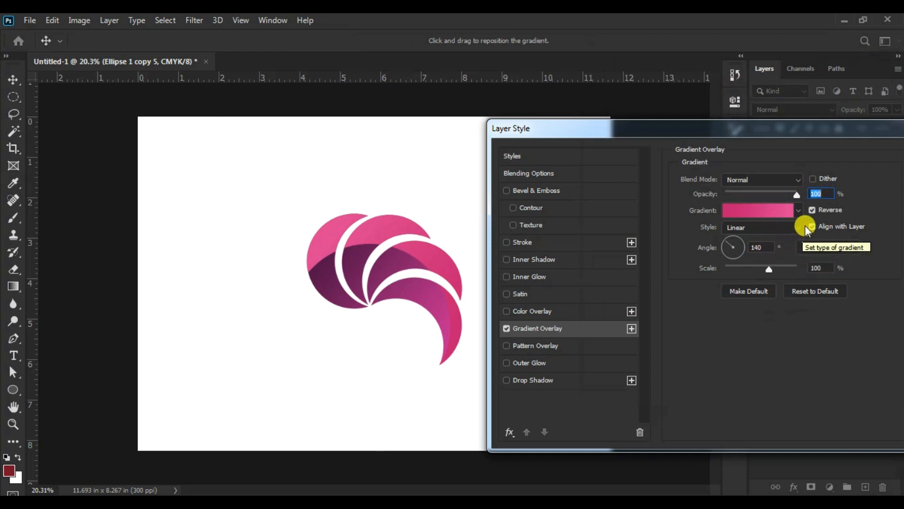
pyautogui.click(810, 211)
pyautogui.click(810, 211)
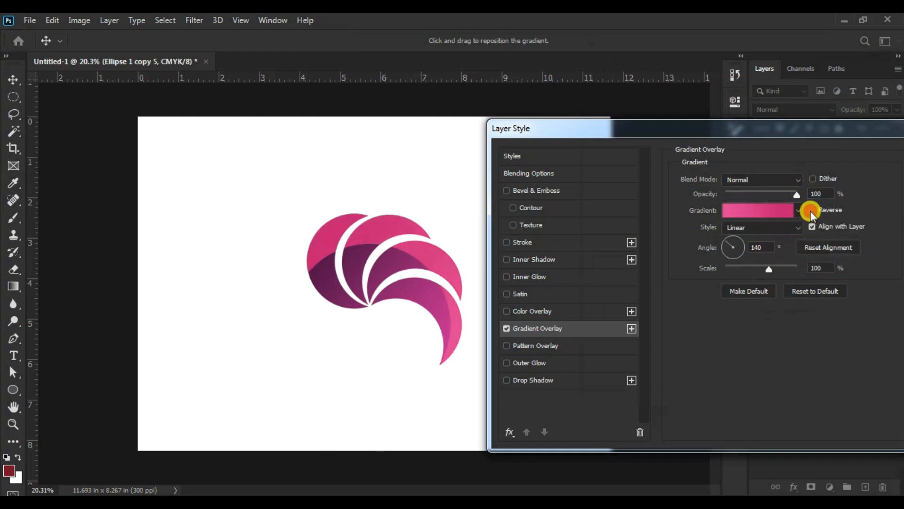
pyautogui.moveTo(714, 131)
pyautogui.mouseDown()
pyautogui.moveTo(801, 132)
pyautogui.moveTo(709, 120)
pyautogui.mouseUp()
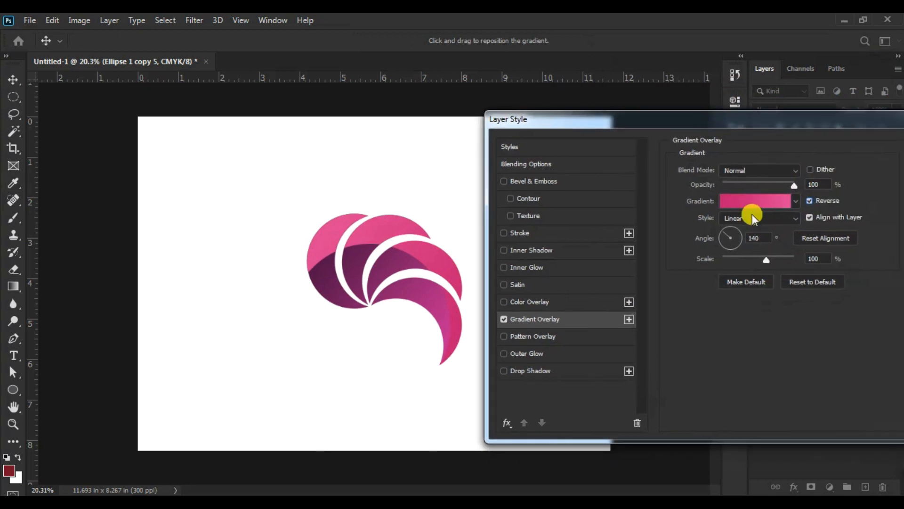
pyautogui.click(766, 238)
pyautogui.write('90')
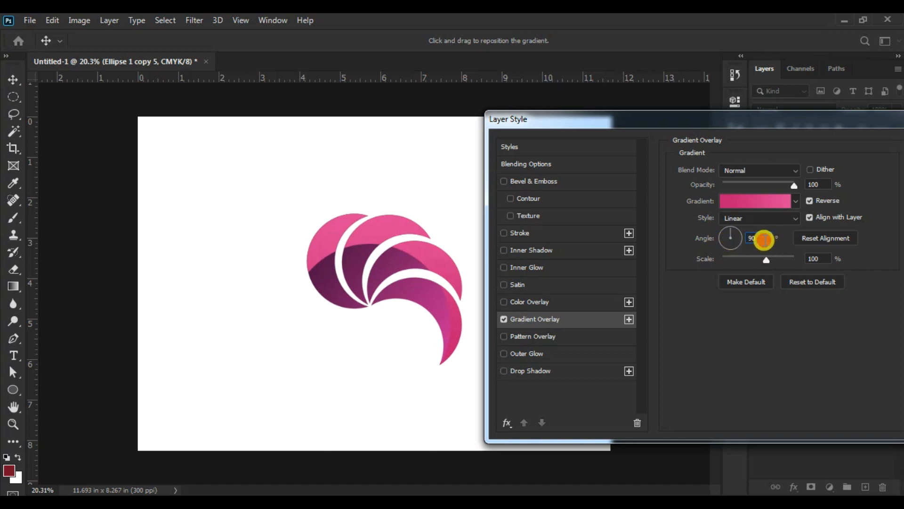
pyautogui.write('120')
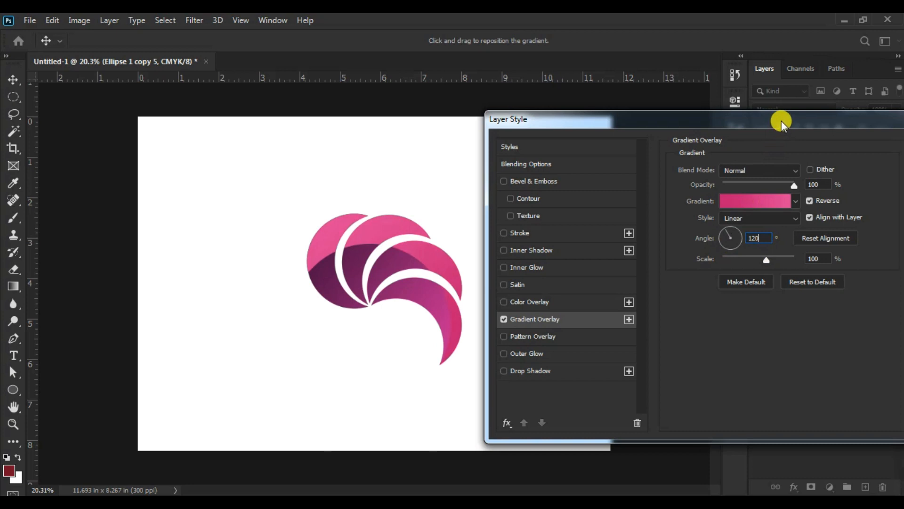
pyautogui.moveTo(781, 120); pyautogui.dragTo(641, 121)
pyautogui.click(815, 148)
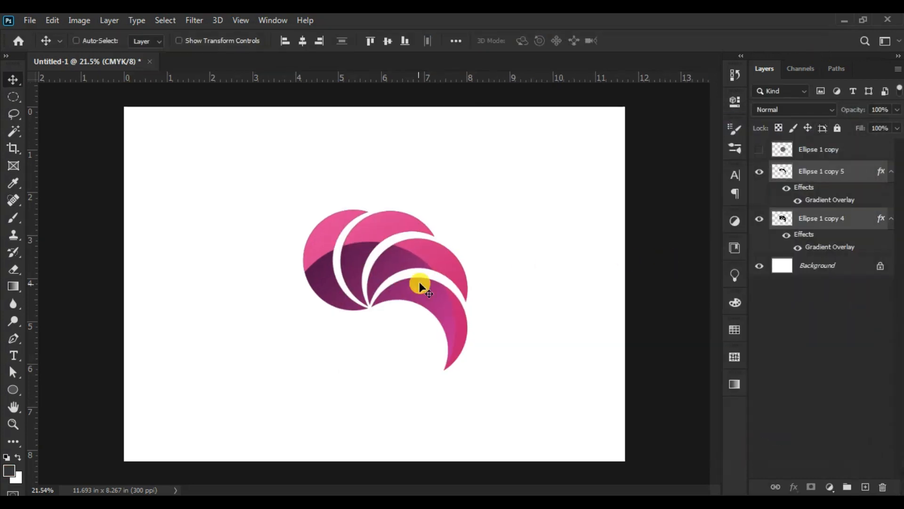
# Step: Reverse the purple to magenta Gradient Overlay on the Ellipse 1 copy 4 layer and apply the change
pyautogui.rightClick(381, 262)
pyautogui.click(388, 269)
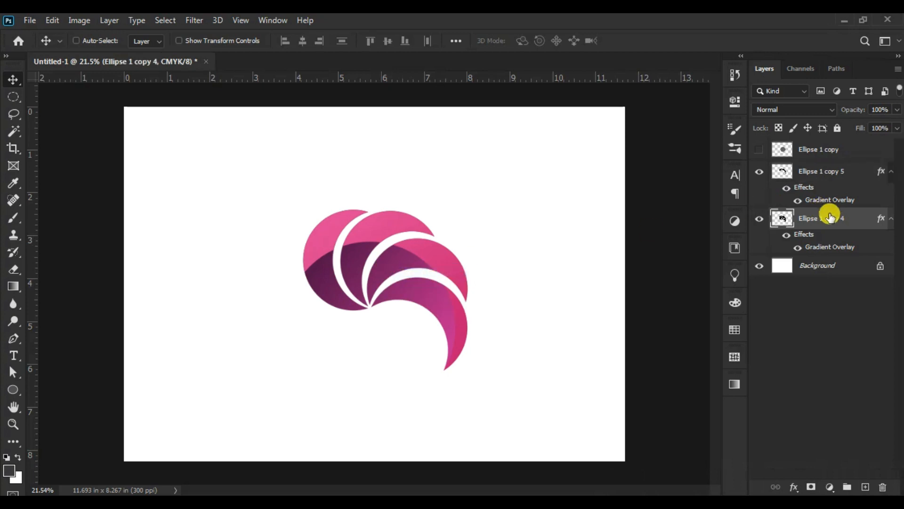
pyautogui.click(796, 487)
pyautogui.click(836, 443)
pyautogui.moveTo(684, 115); pyautogui.dragTo(808, 107)
pyautogui.click(809, 191)
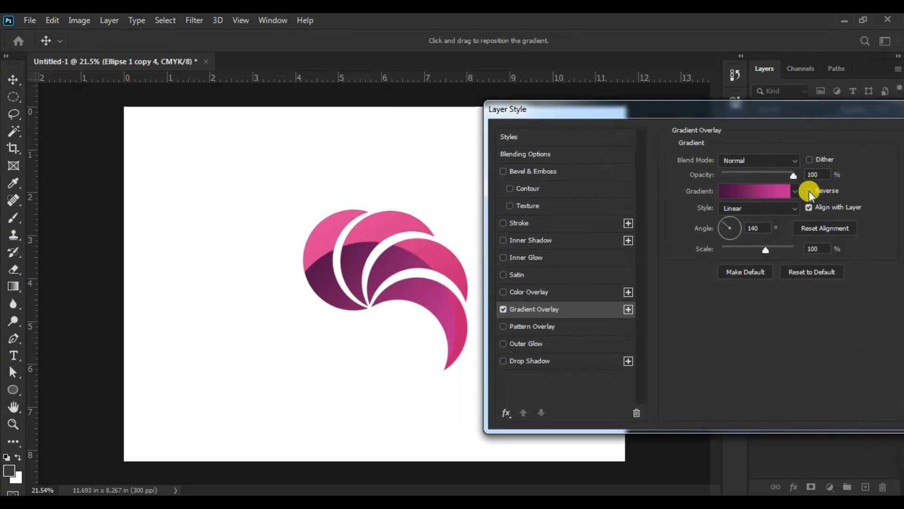
pyautogui.click(820, 137)
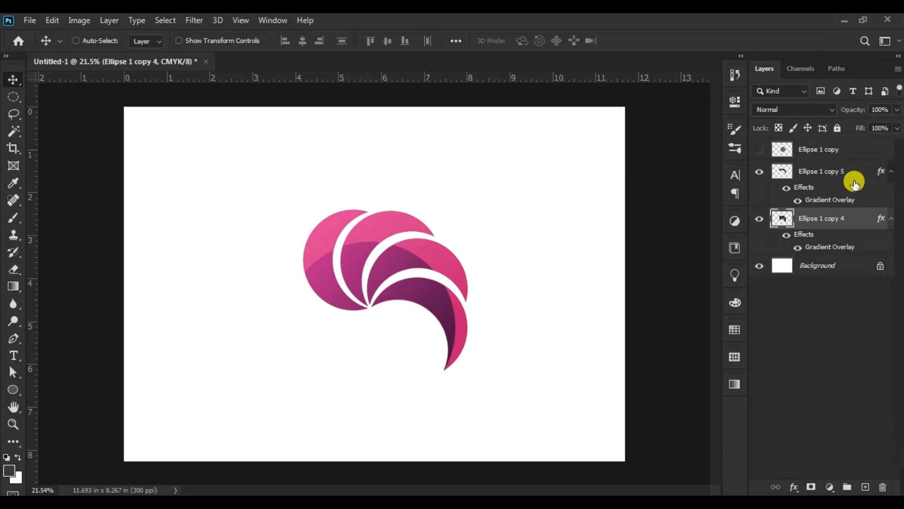
# Step: Group the Ellipse 1 copy 5 and Ellipse 1 copy 4 layers and name the group LOGO
pyautogui.click(847, 179)
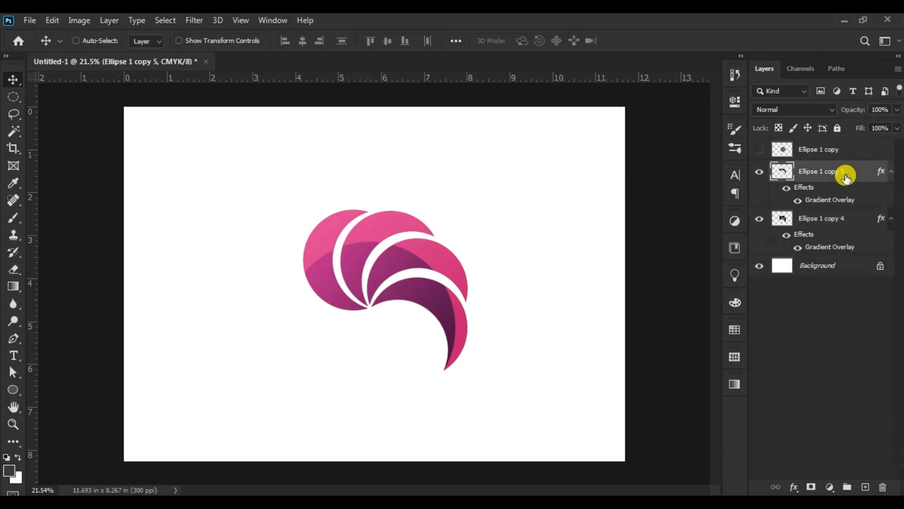
pyautogui.keyDown('shift'); pyautogui.click(856, 217); pyautogui.keyUp('shift')
pyautogui.moveTo(868, 171); pyautogui.dragTo(847, 486)
pyautogui.doubleClick(807, 168)
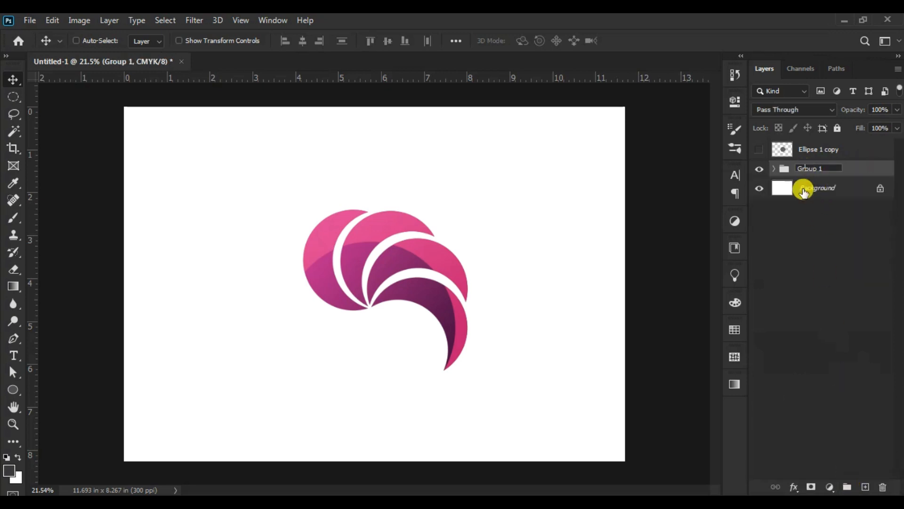
pyautogui.write('LOGO')
pyautogui.press('Return')
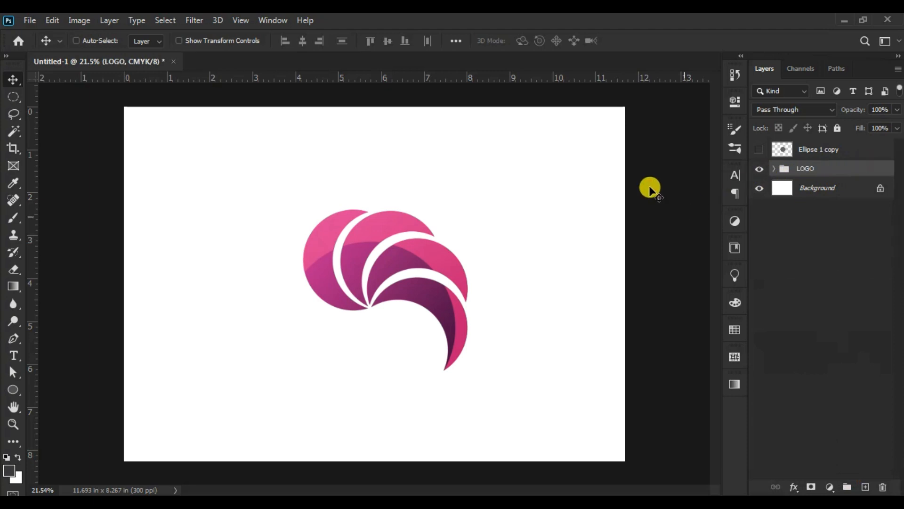
# Step: Scale the LOGO group down slightly with Free Transform and reposition it near the middle of the canvas
pyautogui.click(50, 23)
pyautogui.click(129, 309)
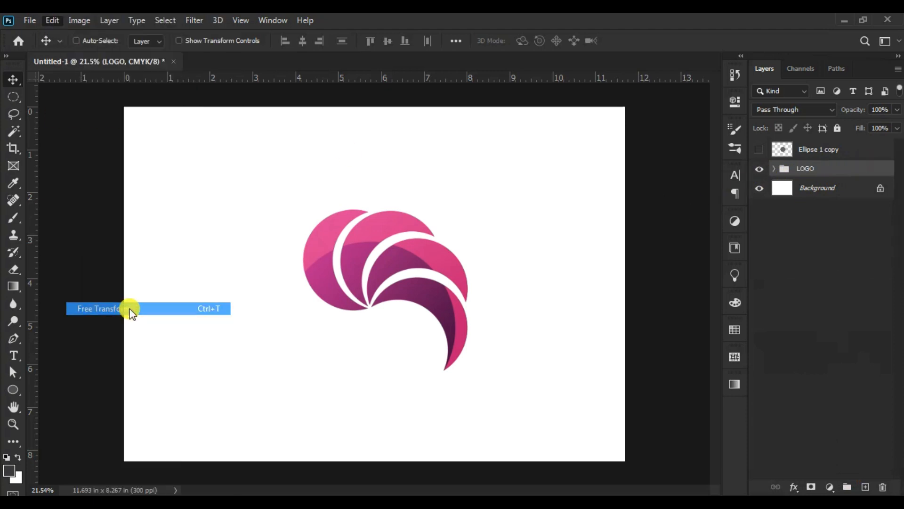
pyautogui.moveTo(466, 207); pyautogui.dragTo(454, 221)
pyautogui.moveTo(411, 263); pyautogui.dragTo(404, 263)
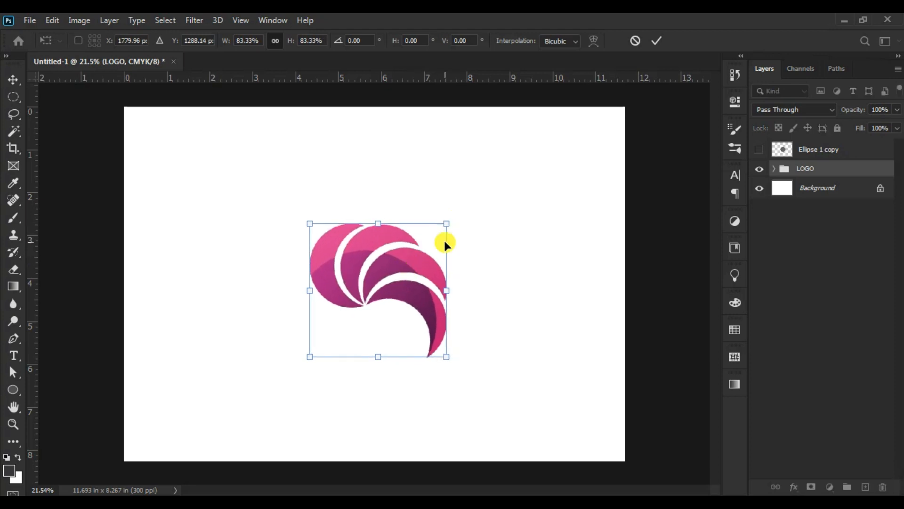
pyautogui.moveTo(446, 223); pyautogui.dragTo(432, 241)
pyautogui.click(658, 41)
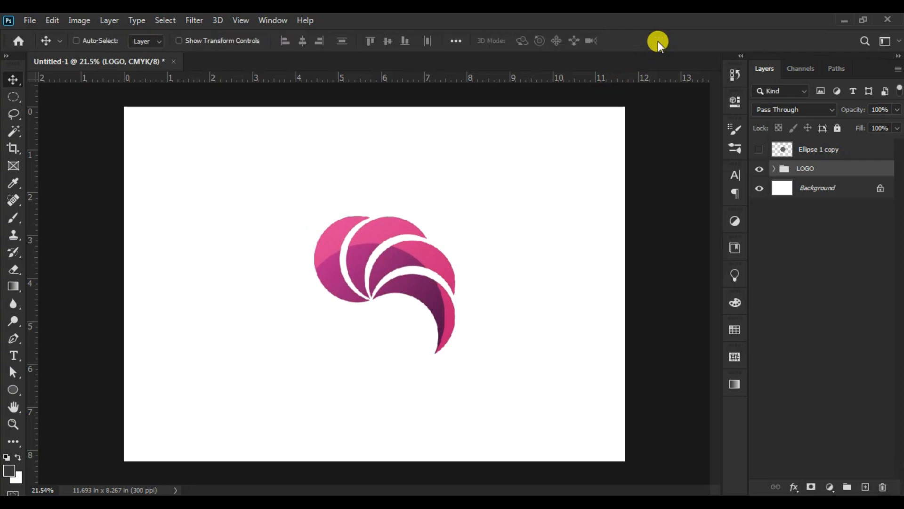
# Step: Add a text layer reading YAZEE in Trajan-Regular just below and left of the crescents
pyautogui.click(13, 355)
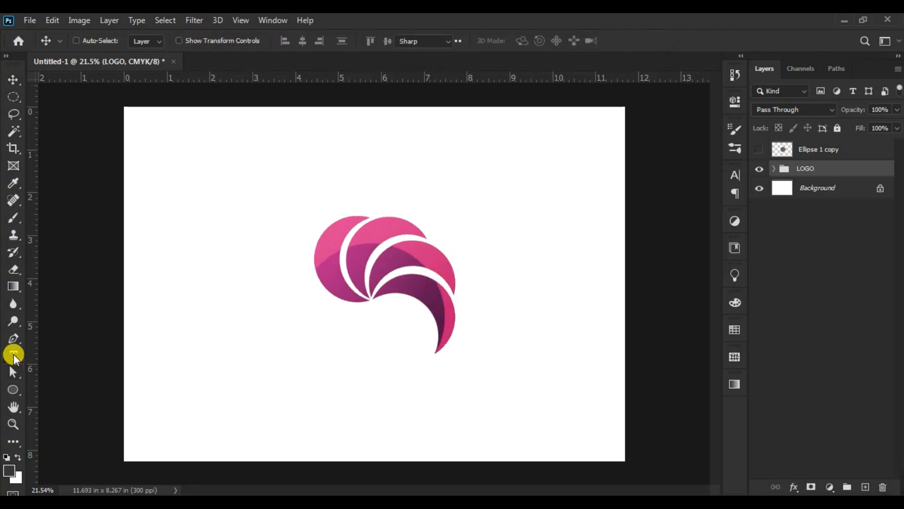
pyautogui.click(229, 333)
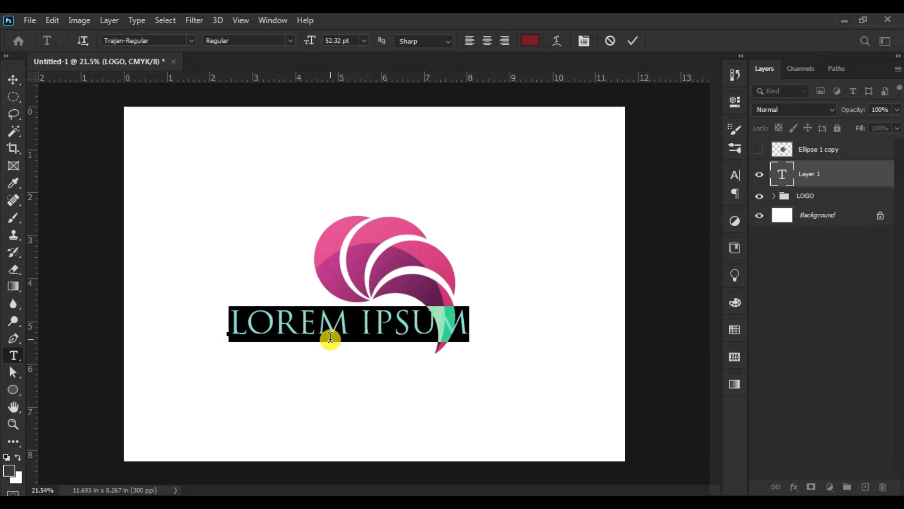
pyautogui.write('YAZEE')
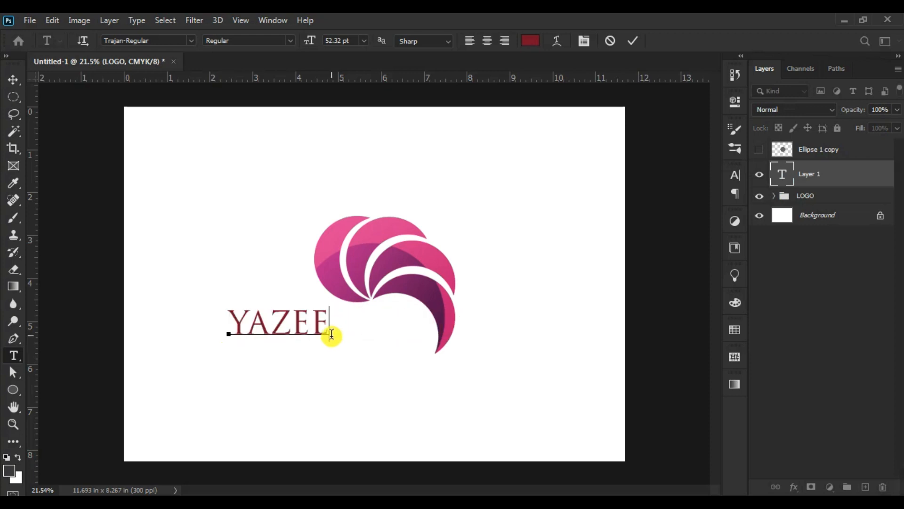
# Step: Set the tracking of the whole YAZEE text to 250
pyautogui.moveTo(332, 334); pyautogui.dragTo(210, 309)
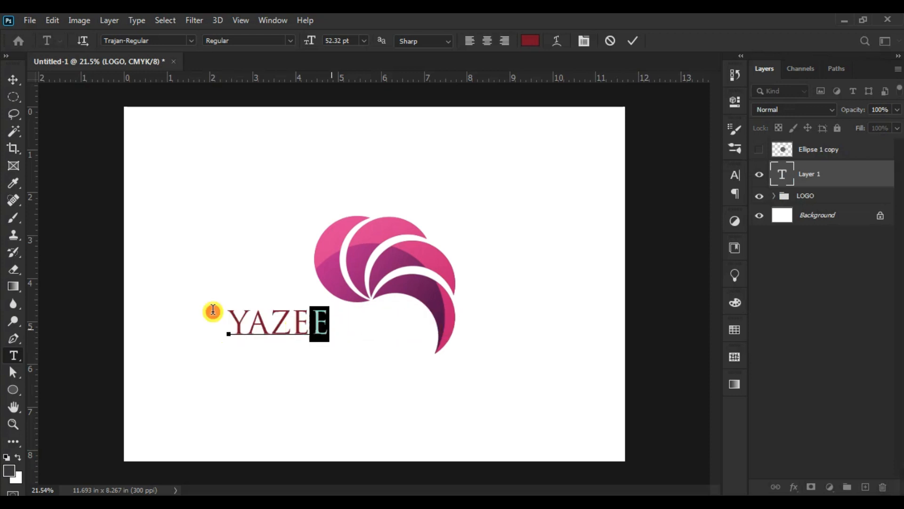
pyautogui.click(585, 42)
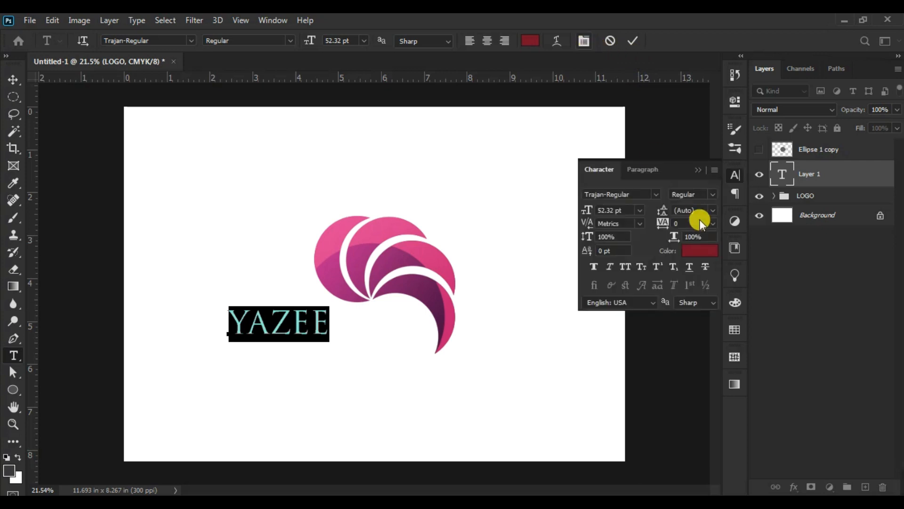
pyautogui.click(712, 223)
pyautogui.click(711, 224)
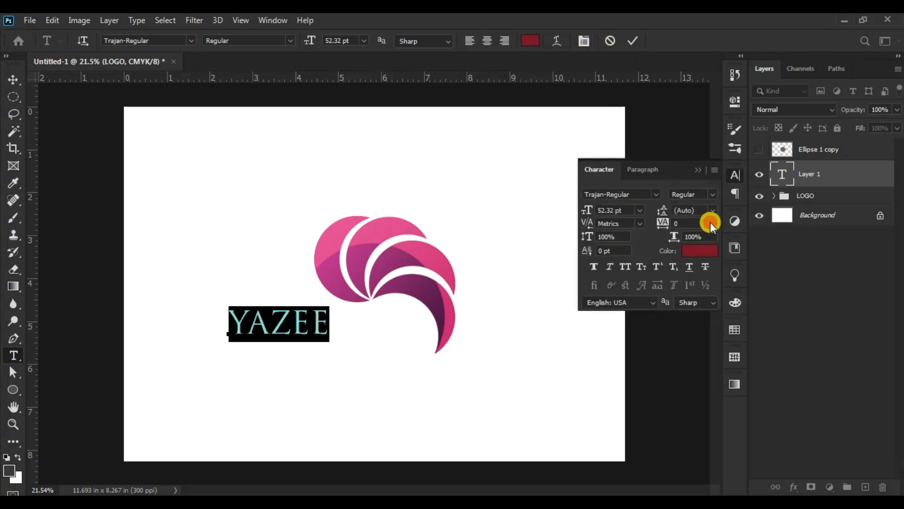
pyautogui.write('25')
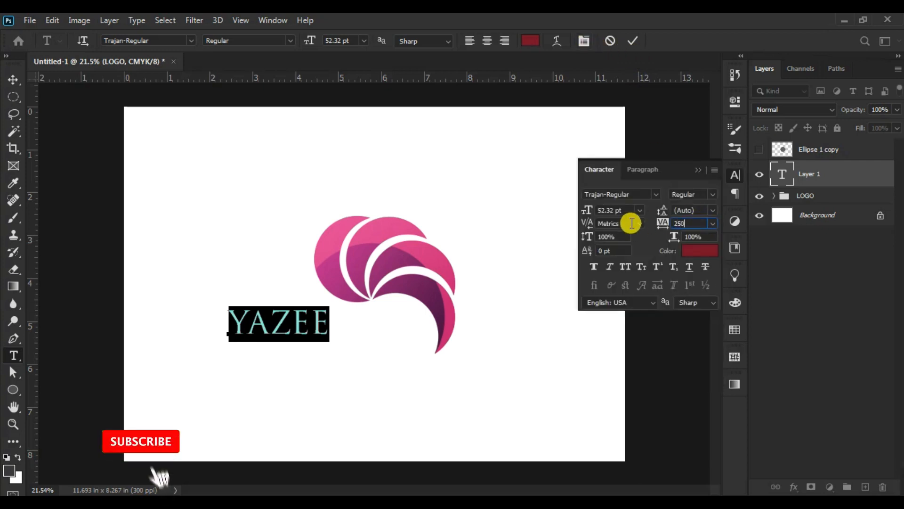
pyautogui.press('Return')
# Step: Change the YAZEE text colour to near-black #121212
pyautogui.click(693, 251)
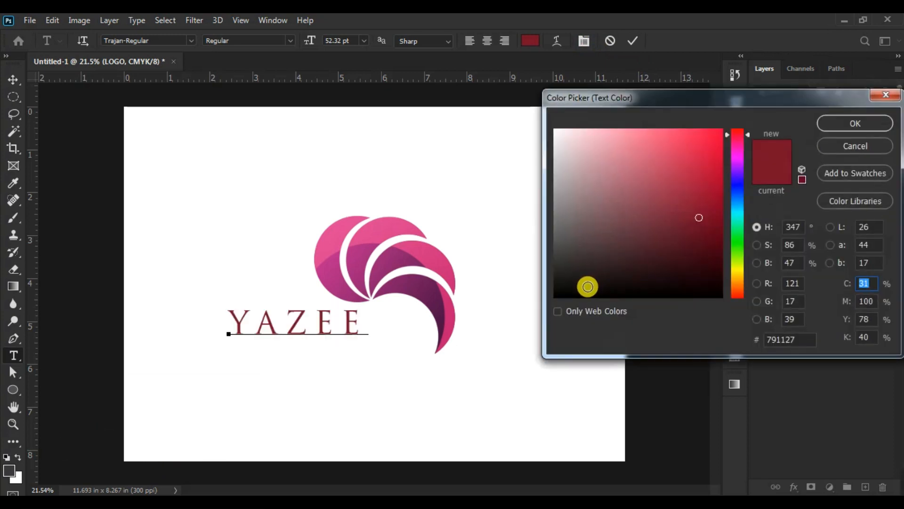
pyautogui.click(554, 287)
pyautogui.moveTo(554, 288); pyautogui.dragTo(550, 295)
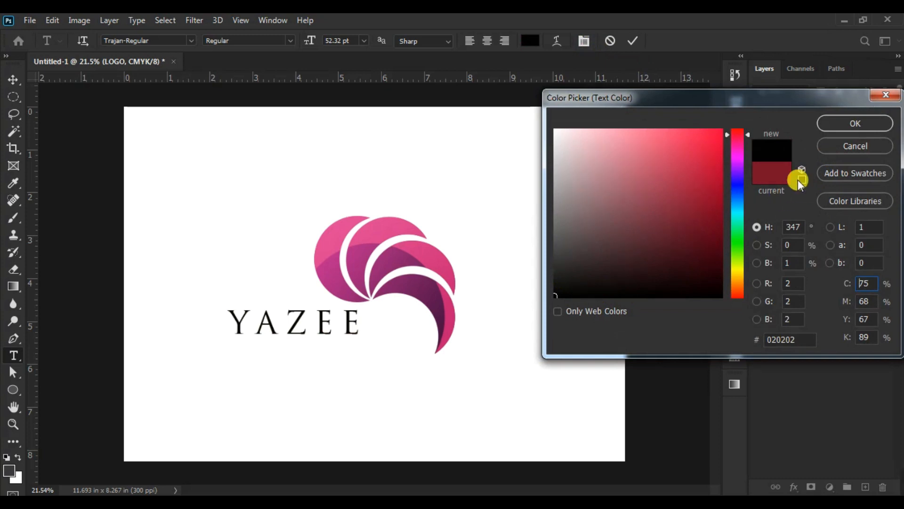
pyautogui.moveTo(563, 285); pyautogui.dragTo(552, 286)
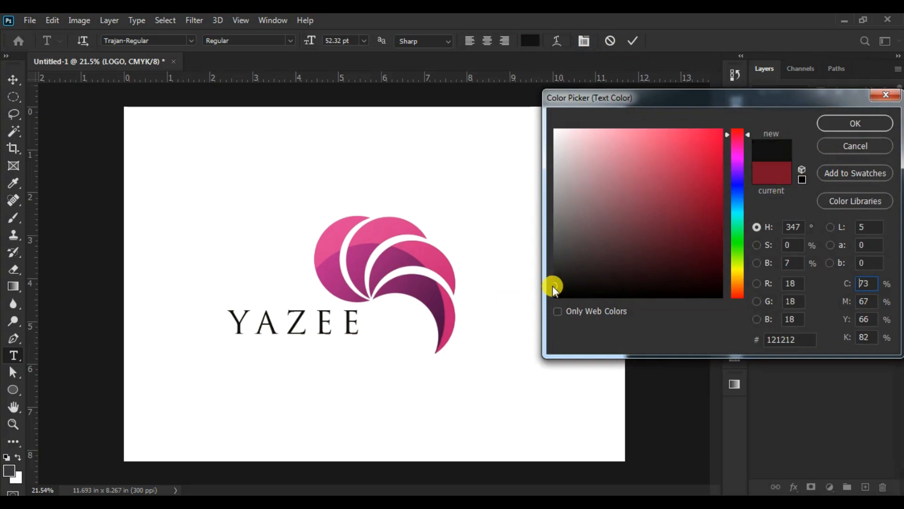
pyautogui.click(848, 122)
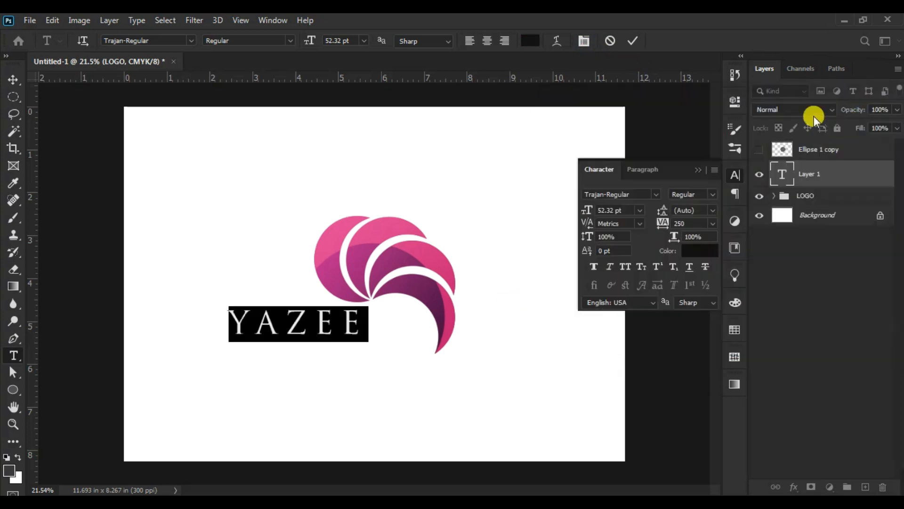
# Step: Set the YAZEE font size to 55 pt and commit the text layer
pyautogui.click(306, 40)
pyautogui.write('55')
pyautogui.press('Return')
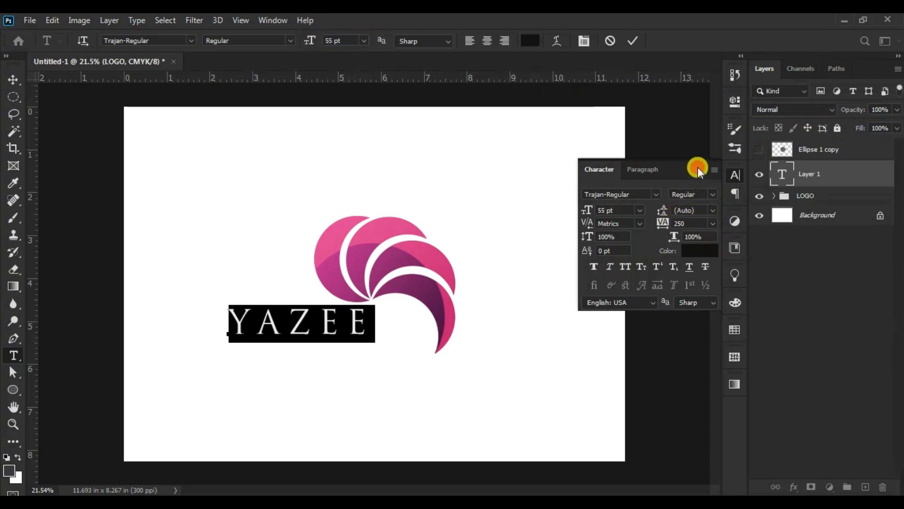
pyautogui.click(697, 168)
pyautogui.click(16, 81)
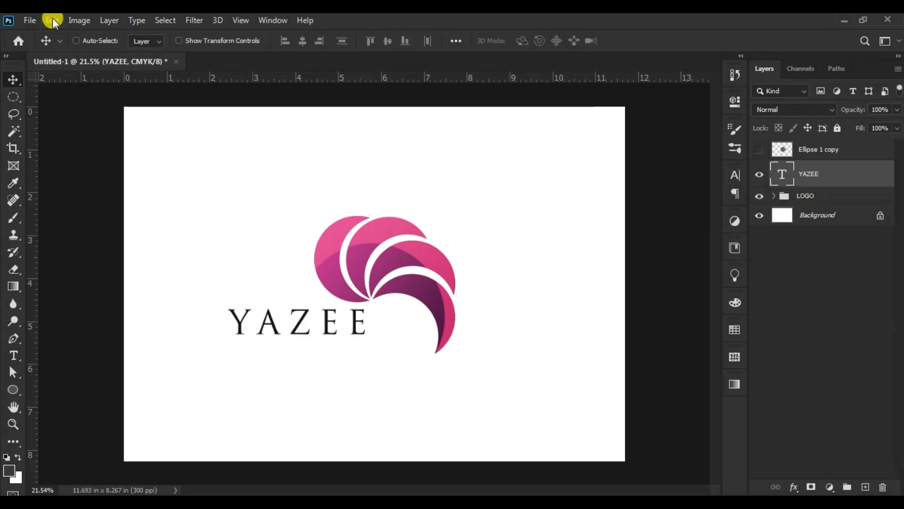
# Step: Move the YAZEE text right beneath the crescents and scale it to about 103%
pyautogui.click(53, 19)
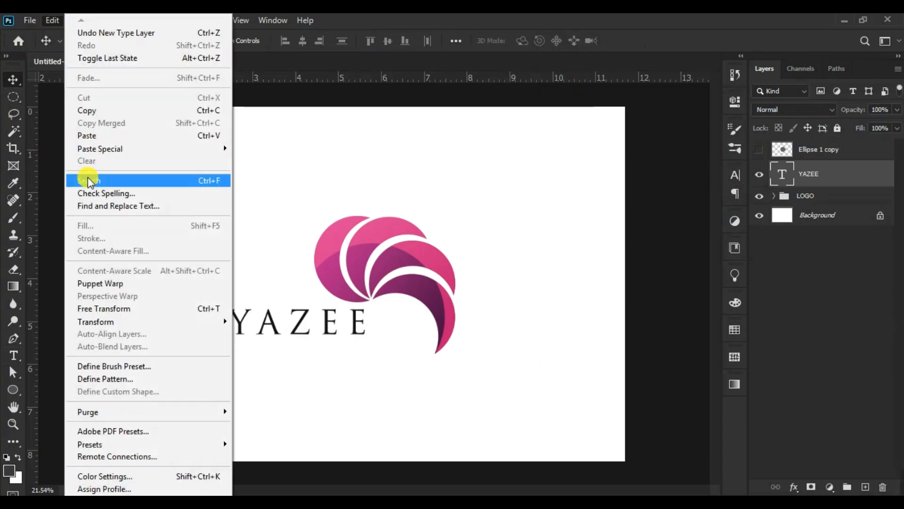
pyautogui.click(123, 307)
pyautogui.moveTo(340, 325); pyautogui.dragTo(396, 324)
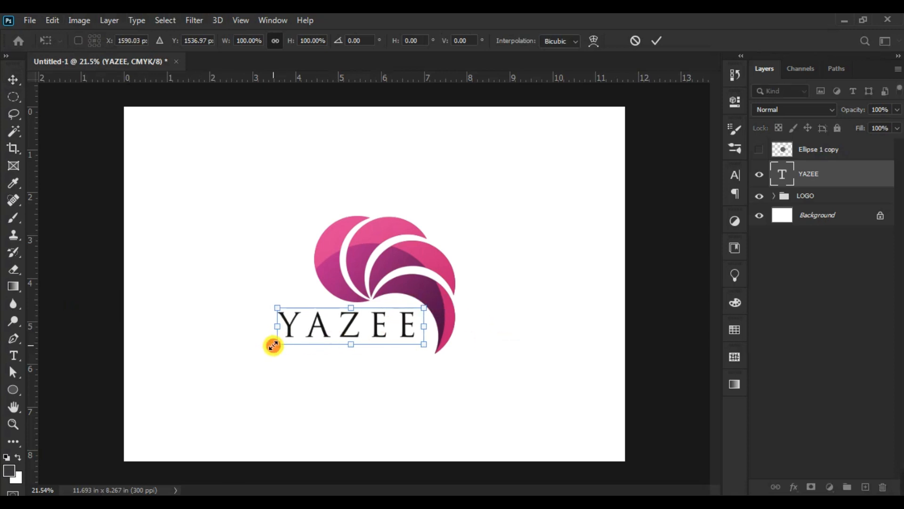
pyautogui.moveTo(273, 346); pyautogui.dragTo(266, 349)
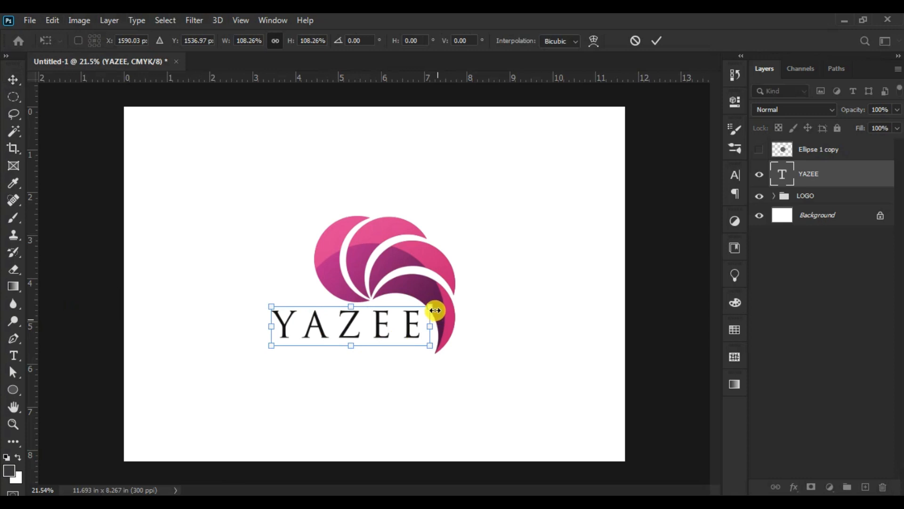
pyautogui.moveTo(434, 308); pyautogui.dragTo(426, 306)
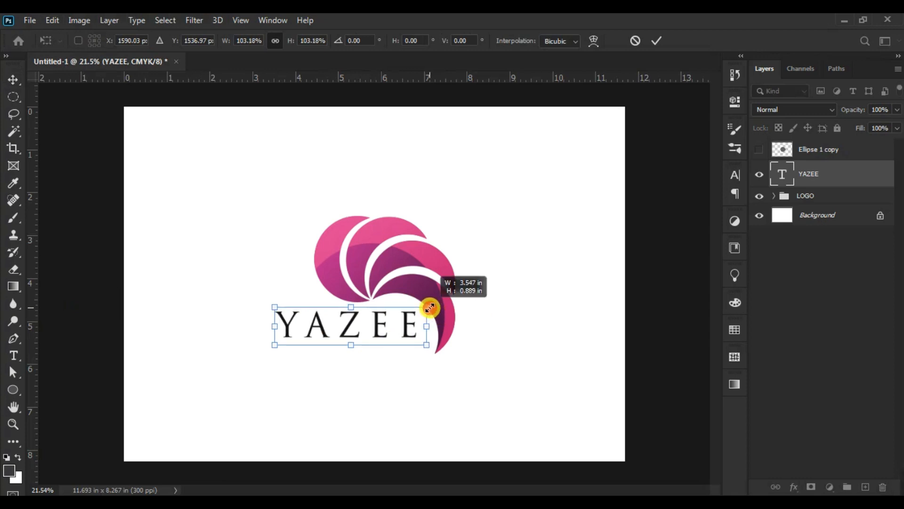
pyautogui.click(656, 41)
pyautogui.moveTo(486, 260); pyautogui.dragTo(489, 257)
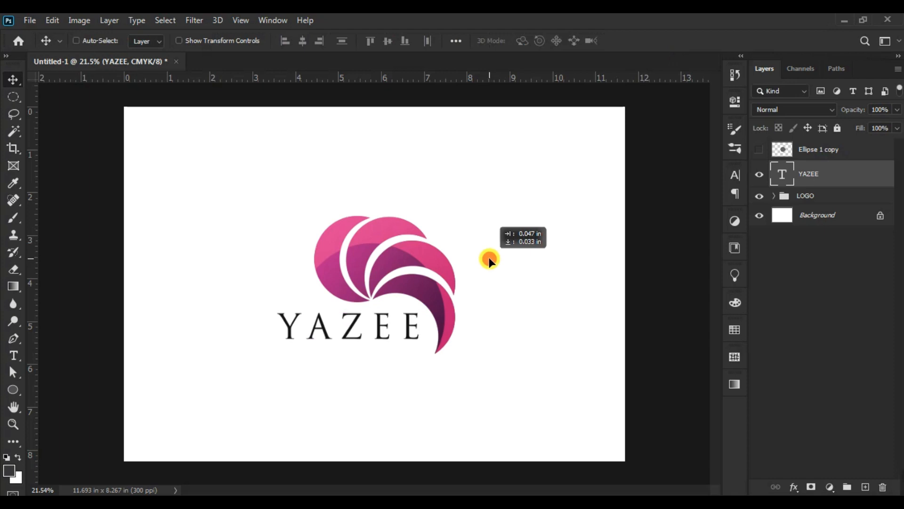
# Step: Shift the YAZEE text and LOGO group left together, and scale the LOGO group down slightly
pyautogui.keyDown('shift'); pyautogui.click(810, 195); pyautogui.keyUp('shift')
pyautogui.moveTo(508, 218); pyautogui.dragTo(417, 219)
pyautogui.click(829, 196)
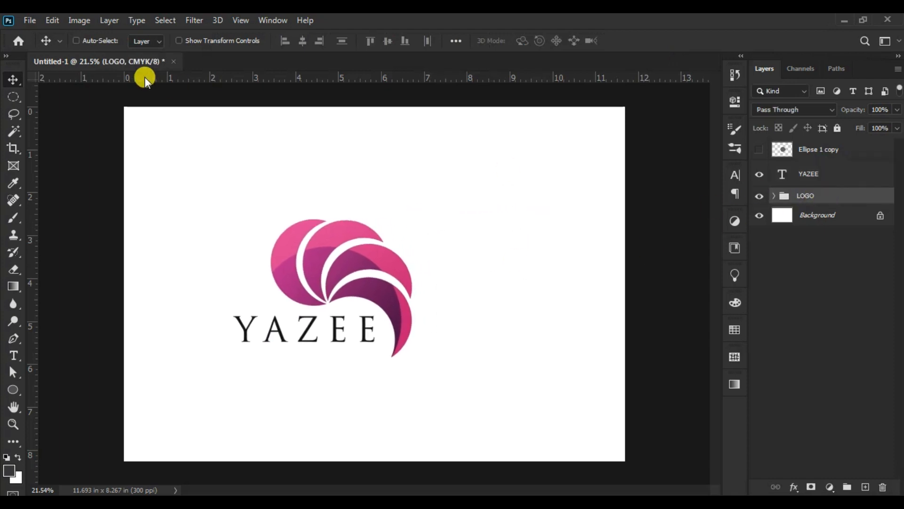
pyautogui.click(53, 24)
pyautogui.click(107, 305)
pyautogui.moveTo(416, 221); pyautogui.dragTo(409, 226)
pyautogui.click(646, 42)
# Step: Duplicate the YAZEE text layer and place the copy level with the original, just right of the crescent tail
pyautogui.keyDown('ctrl'); pyautogui.click(343, 333); pyautogui.keyUp('ctrl')
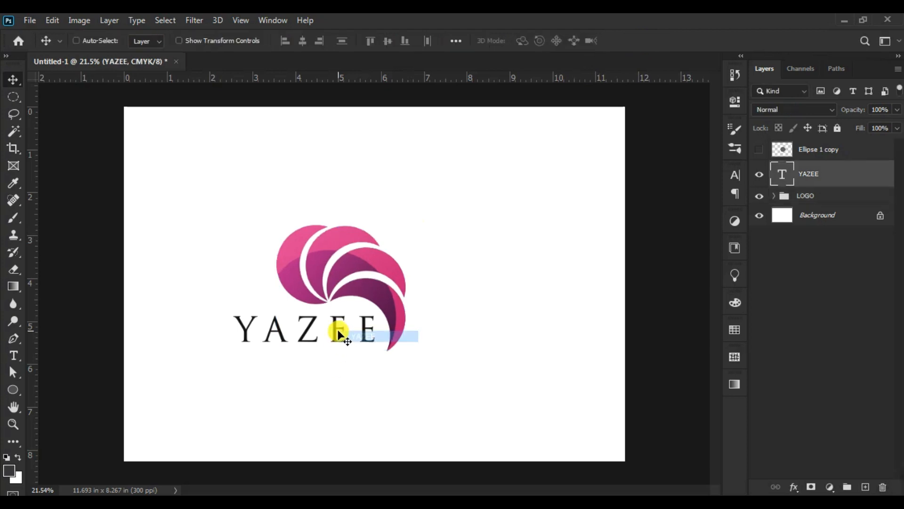
pyautogui.moveTo(838, 172); pyautogui.dragTo(866, 485)
pyautogui.click(53, 20)
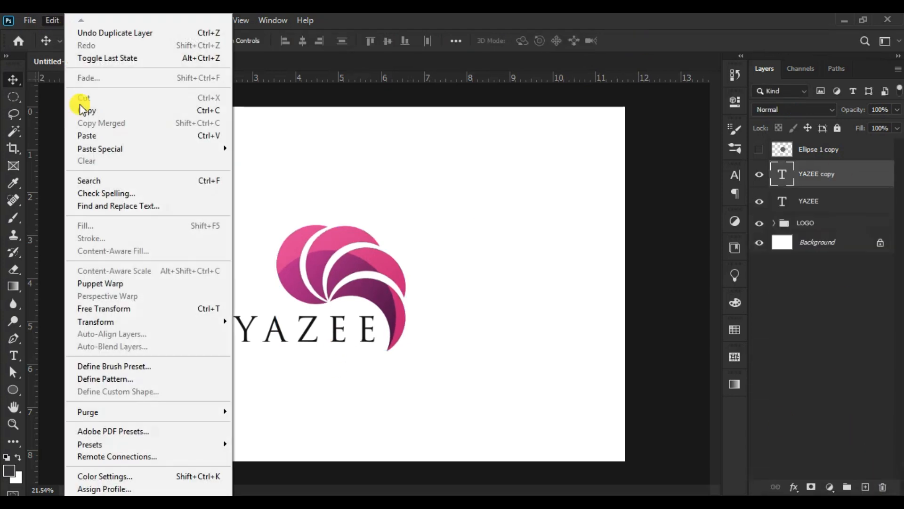
pyautogui.click(133, 308)
pyautogui.moveTo(268, 321); pyautogui.dragTo(452, 320)
pyautogui.click(657, 41)
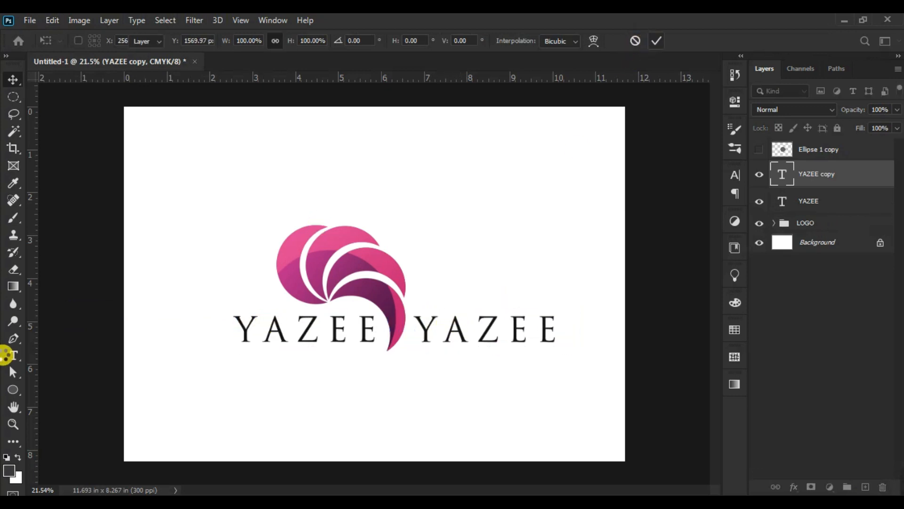
# Step: Replace the duplicated text with BILD, set its tracking to 200 and commit it
pyautogui.click(13, 355)
pyautogui.hotkey('ctrl', 'a')
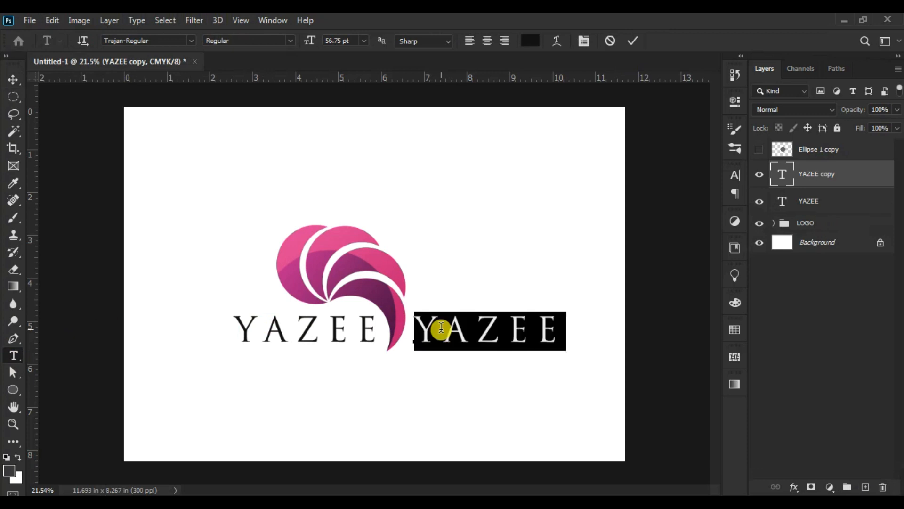
pyautogui.write('BUILD')
pyautogui.moveTo(425, 326); pyautogui.dragTo(539, 328)
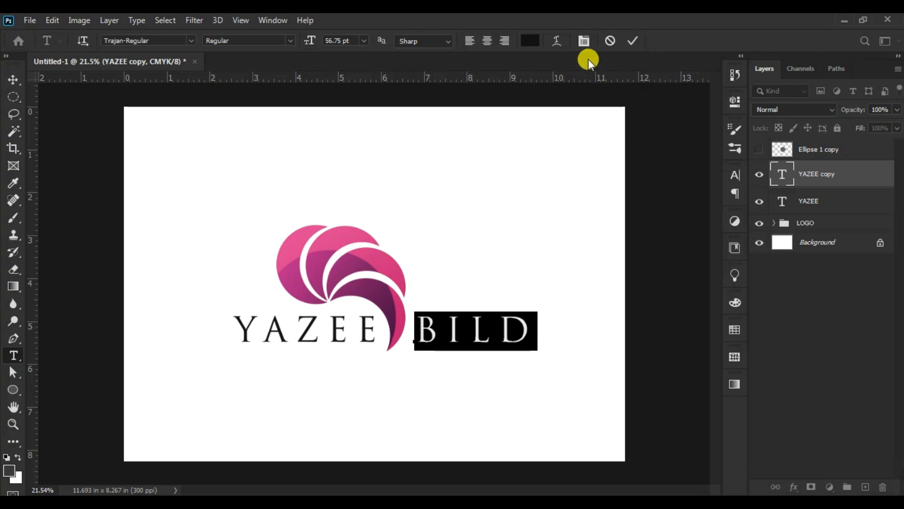
pyautogui.click(584, 41)
pyautogui.write('200')
pyautogui.press('Return')
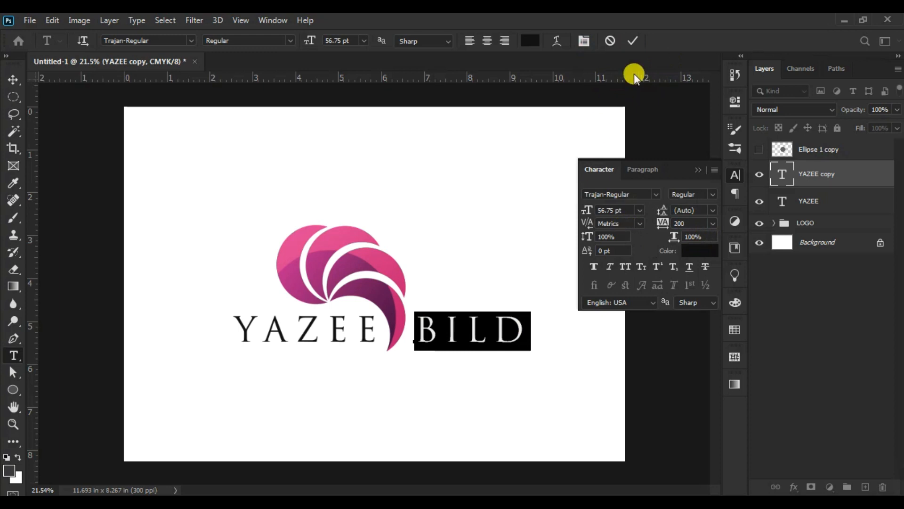
pyautogui.click(631, 41)
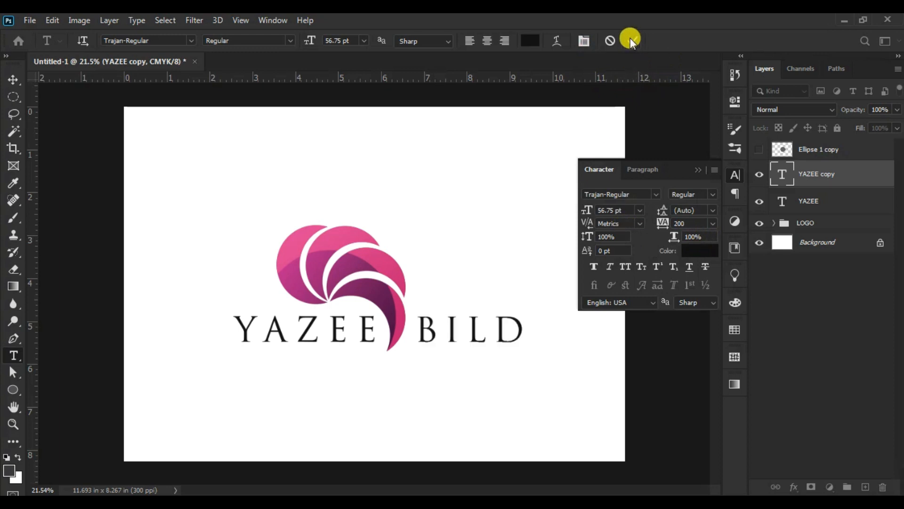
# Step: Move the BILD text slightly left, closer to the crescent tail
pyautogui.press('v')
pyautogui.click(698, 170)
pyautogui.moveTo(524, 285); pyautogui.dragTo(516, 281)
# Step: Nudge the YAZEE text slightly left to widen its gap from the crescent tail
pyautogui.rightClick(367, 329)
pyautogui.click(371, 332)
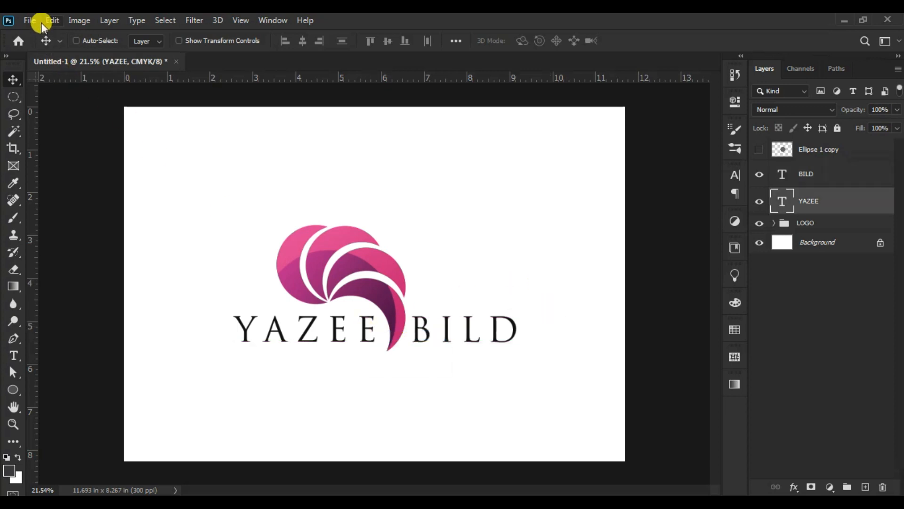
pyautogui.click(45, 23)
pyautogui.click(107, 307)
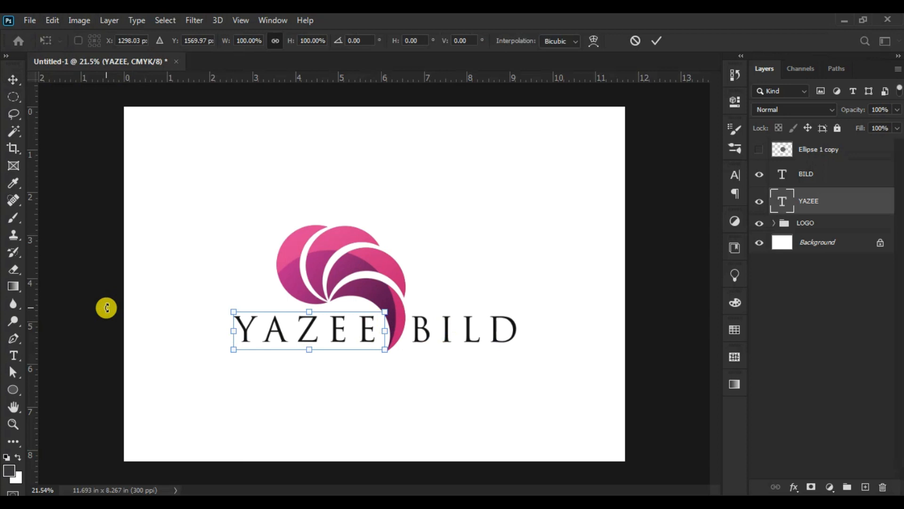
pyautogui.press('Left')
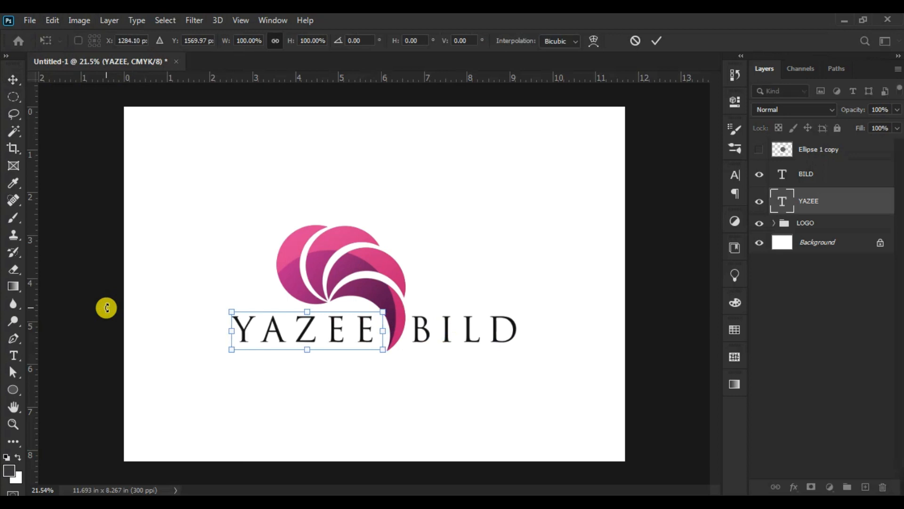
pyautogui.click(656, 40)
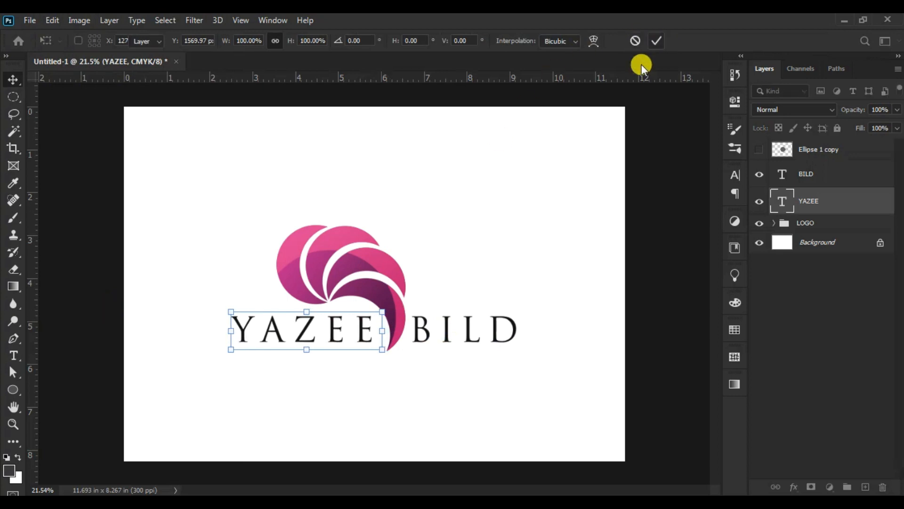
# Step: Group the YAZEE and BILD layers, name the group TEXT, and check its contents by toggling its visibility
pyautogui.click(453, 333)
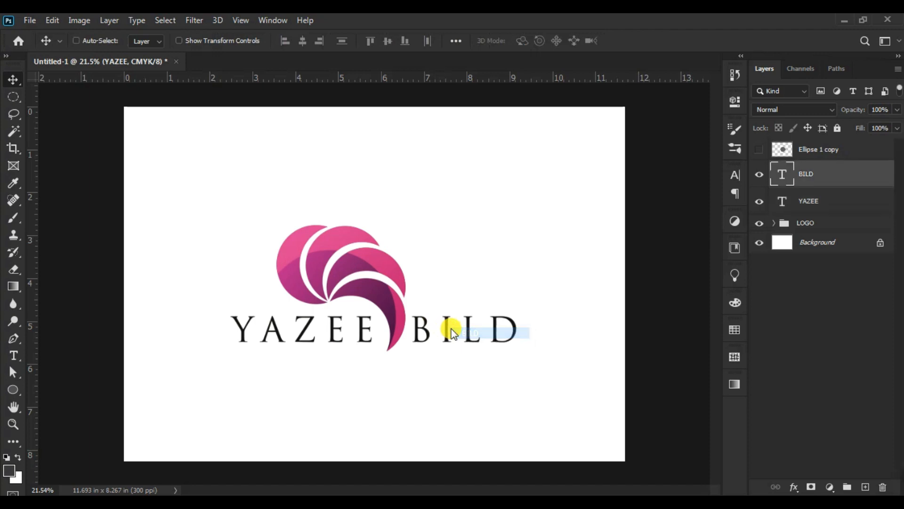
pyautogui.click(834, 205)
pyautogui.keyDown('ctrl'); pyautogui.click(829, 175); pyautogui.keyUp('ctrl')
pyautogui.moveTo(829, 174); pyautogui.dragTo(847, 486)
pyautogui.click(810, 170)
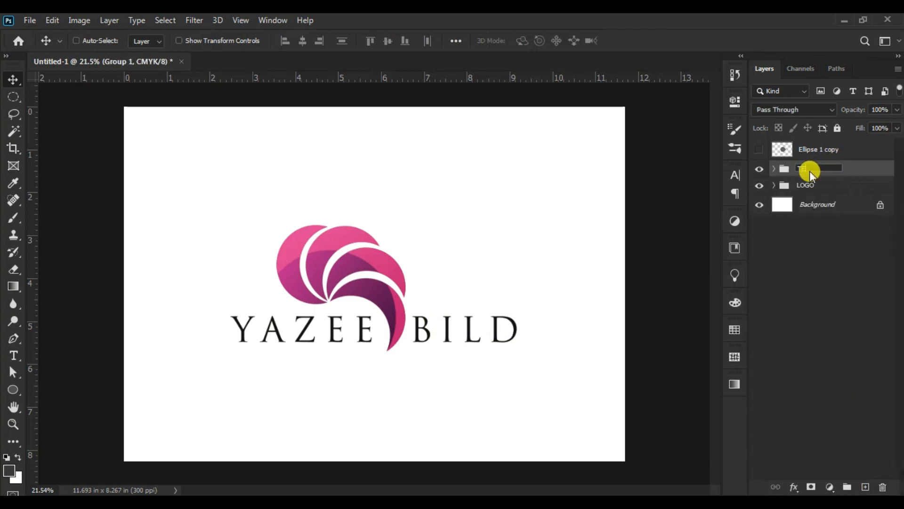
pyautogui.write('TEXT')
pyautogui.press('Return')
pyautogui.click(760, 169)
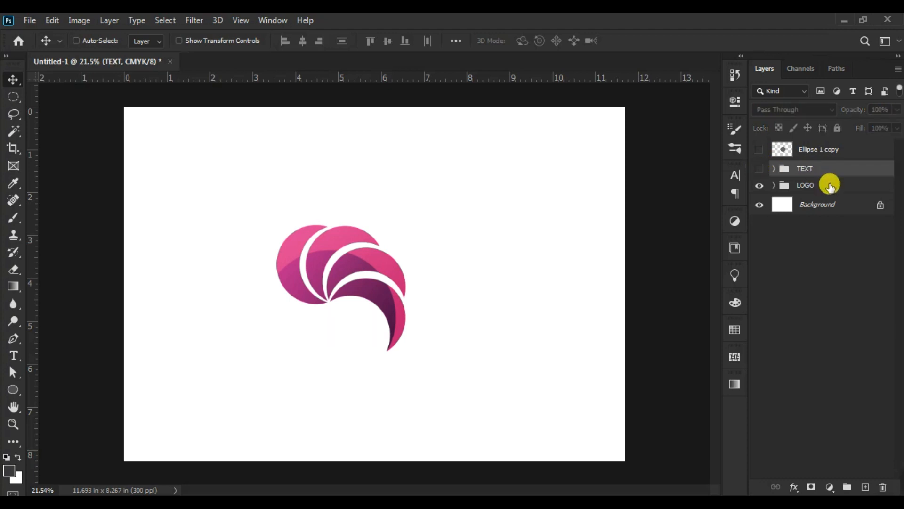
pyautogui.click(760, 169)
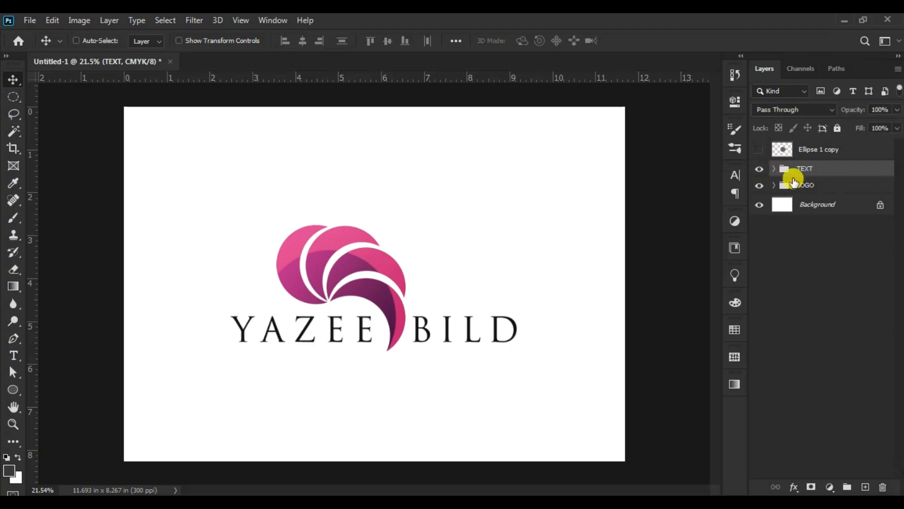
# Step: Move the TEXT and LOGO groups together slightly right to centre the design on the canvas
pyautogui.keyDown('ctrl'); pyautogui.click(839, 186); pyautogui.keyUp('ctrl')
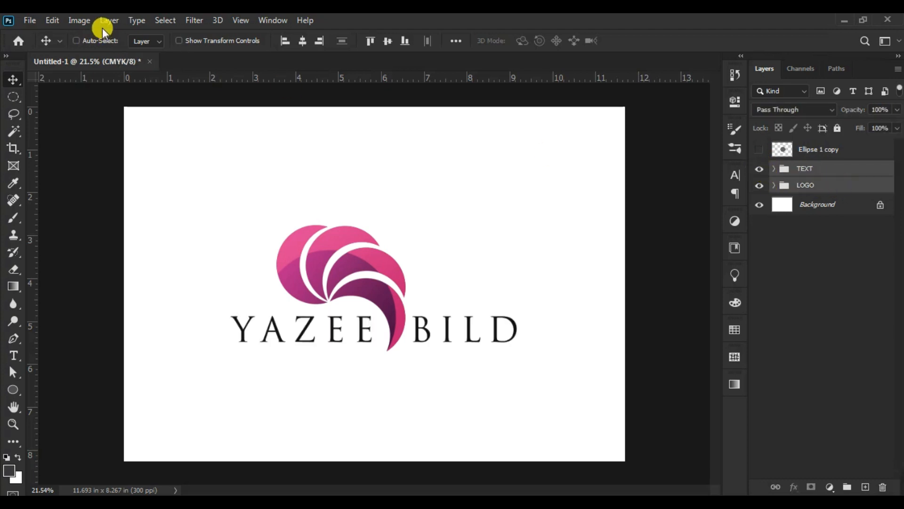
pyautogui.click(82, 20)
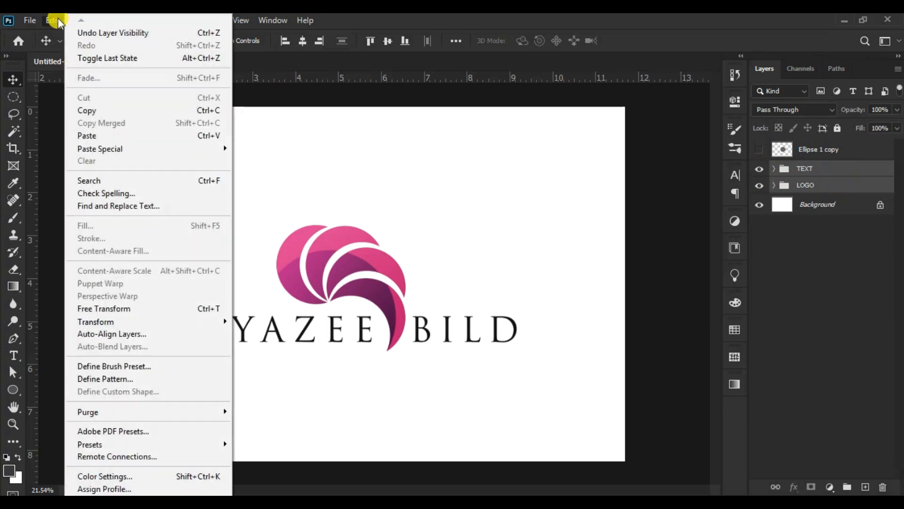
pyautogui.click(135, 309)
pyautogui.moveTo(354, 281)
pyautogui.mouseDown()
pyautogui.moveTo(377, 279)
pyautogui.moveTo(363, 283)
pyautogui.mouseUp()
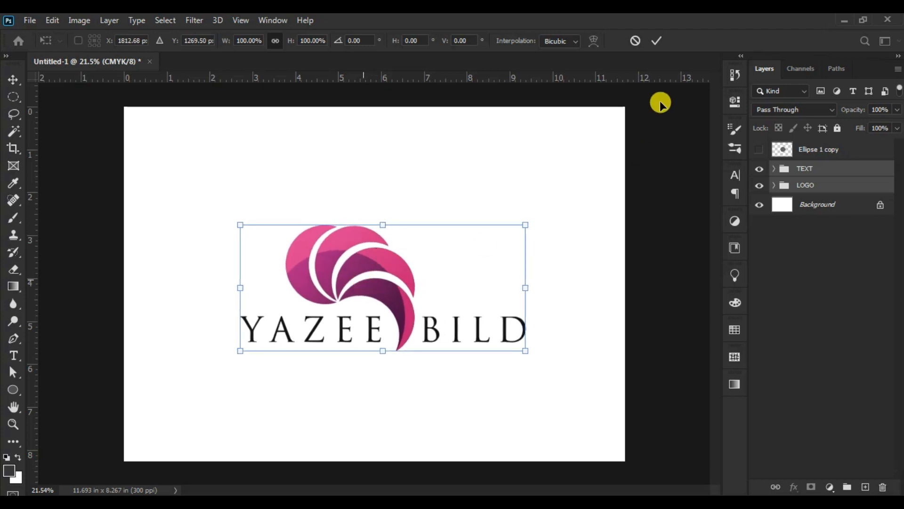
pyautogui.click(658, 40)
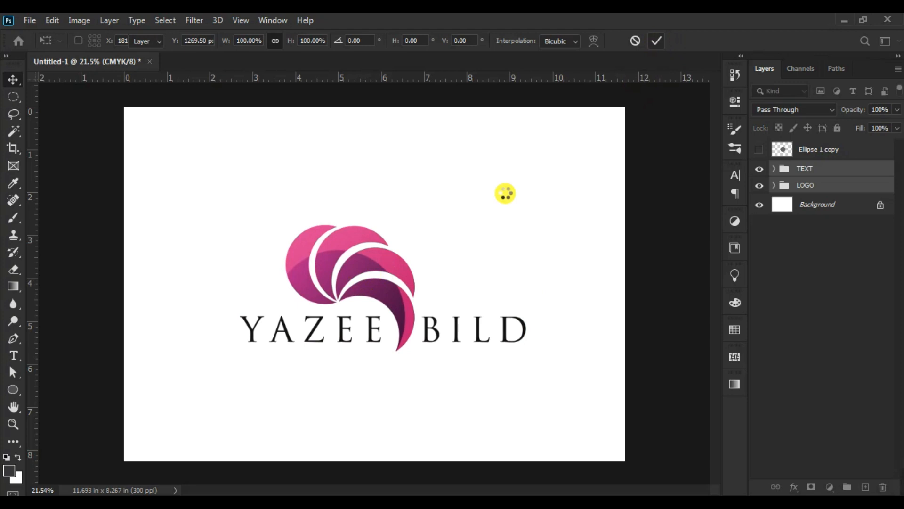
pyautogui.click(13, 423)
pyautogui.moveTo(369, 283)
pyautogui.mouseDown()
pyautogui.moveTo(403, 284)
pyautogui.moveTo(367, 288)
pyautogui.moveTo(382, 288)
pyautogui.mouseUp()
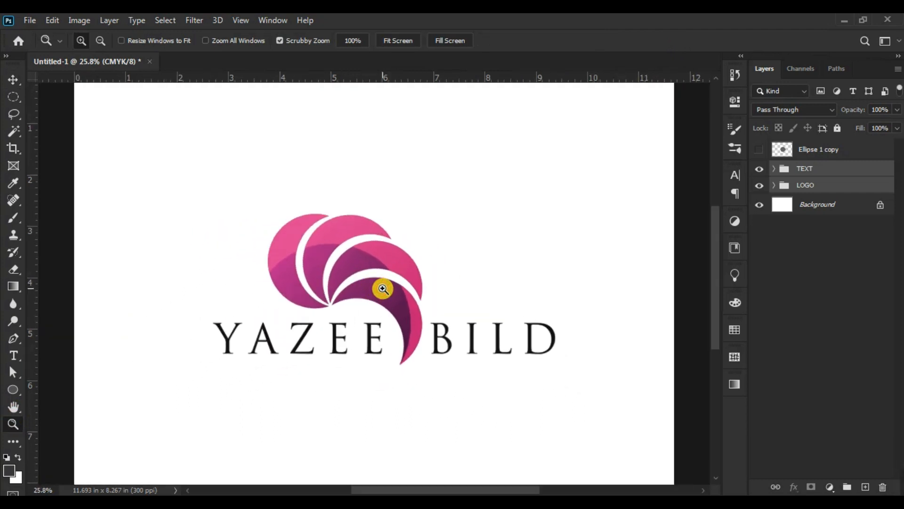
pyautogui.scroll(-3, 383, 288)
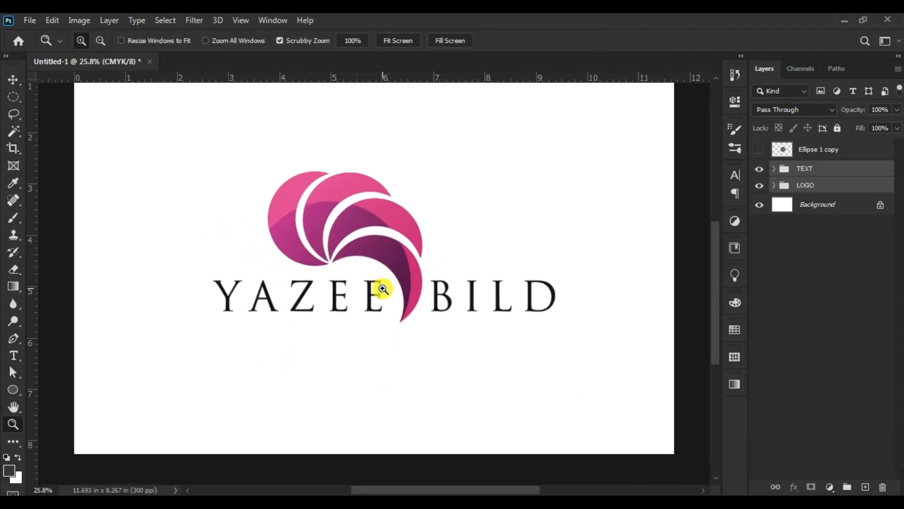